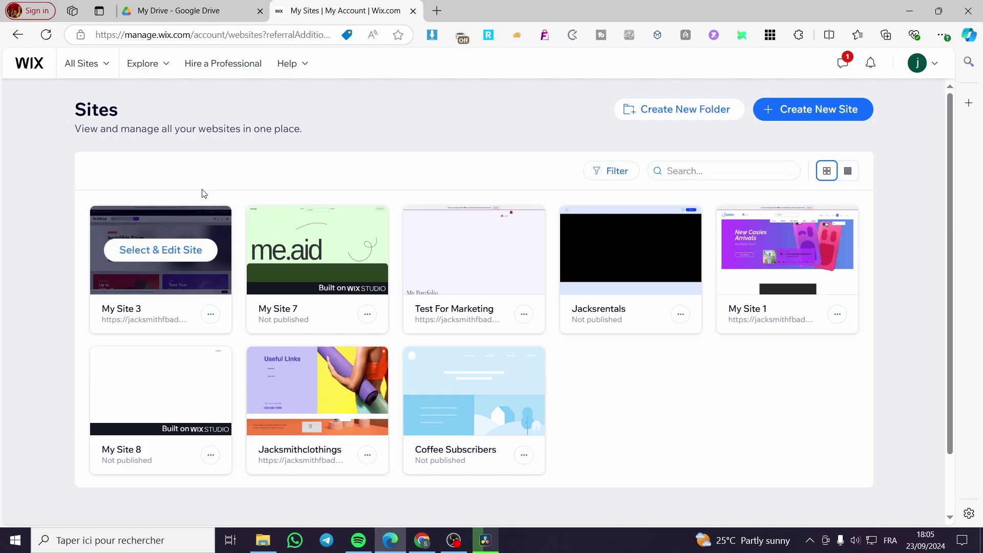
# Choose Create New Site on the Sites page to bring up the Wix Studio / Editor creation page
pyautogui.click(832, 116)
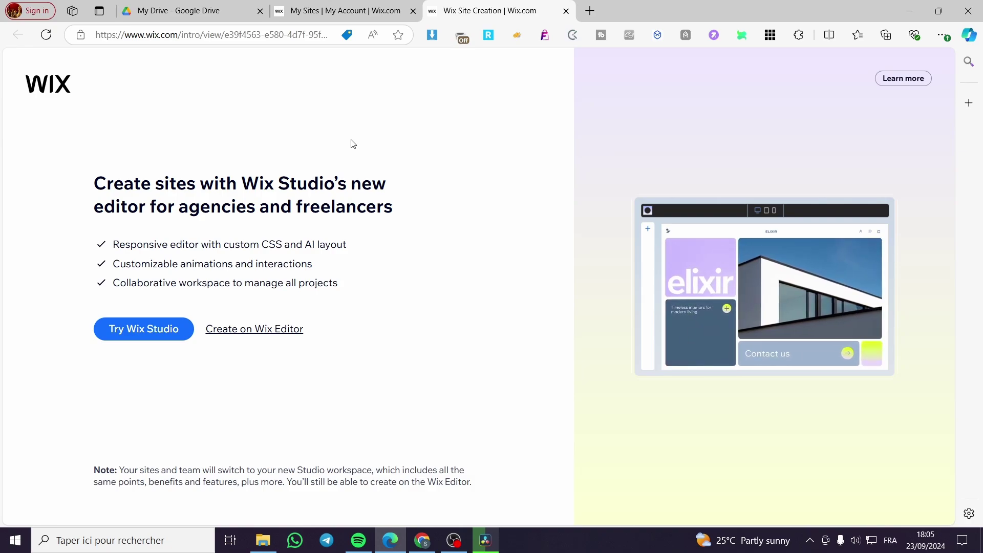
# Return to Sites, dismiss the Copilot pane, and open the My Site 3 dashboard
pyautogui.click(567, 11)
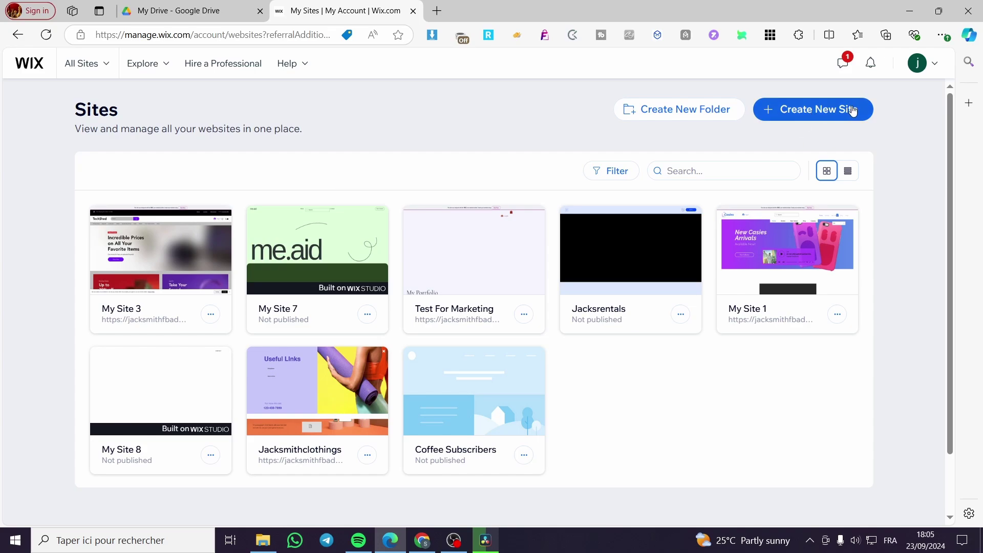
pyautogui.doubleClick(88, 109)
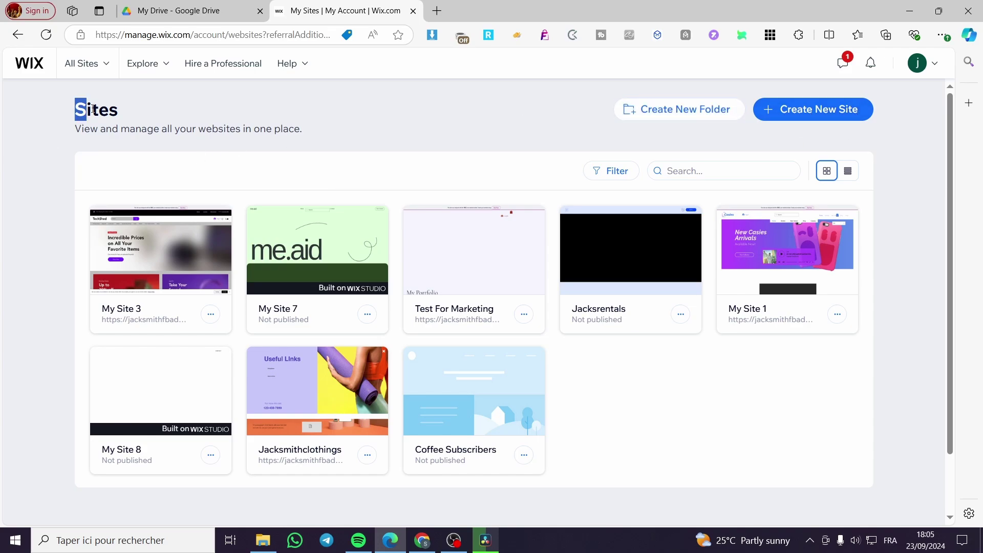
pyautogui.click(138, 97)
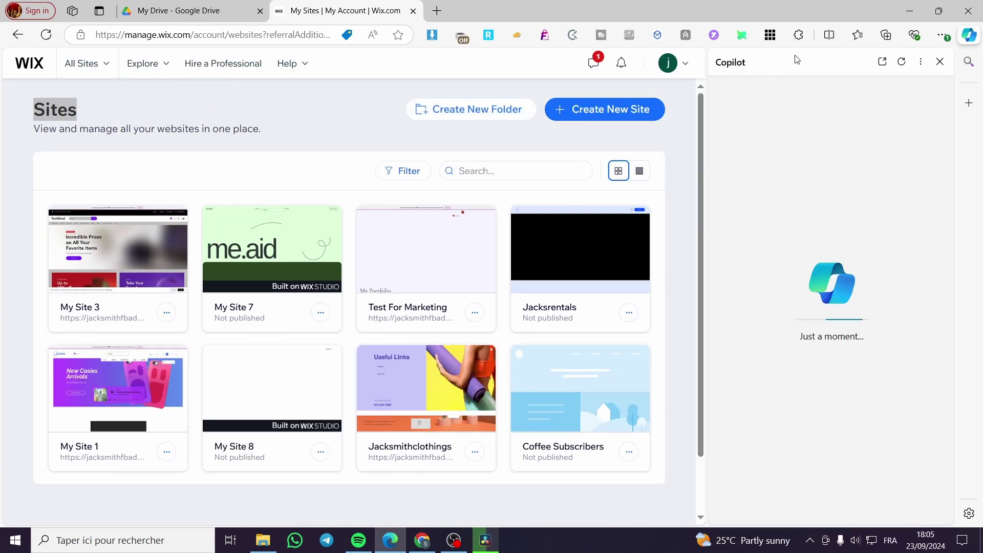
pyautogui.click(940, 61)
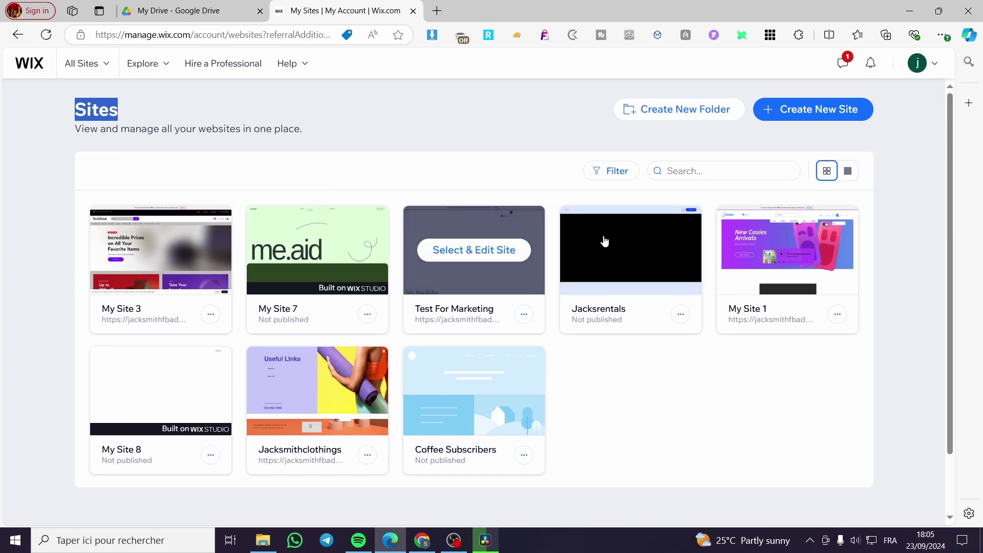
pyautogui.click(655, 146)
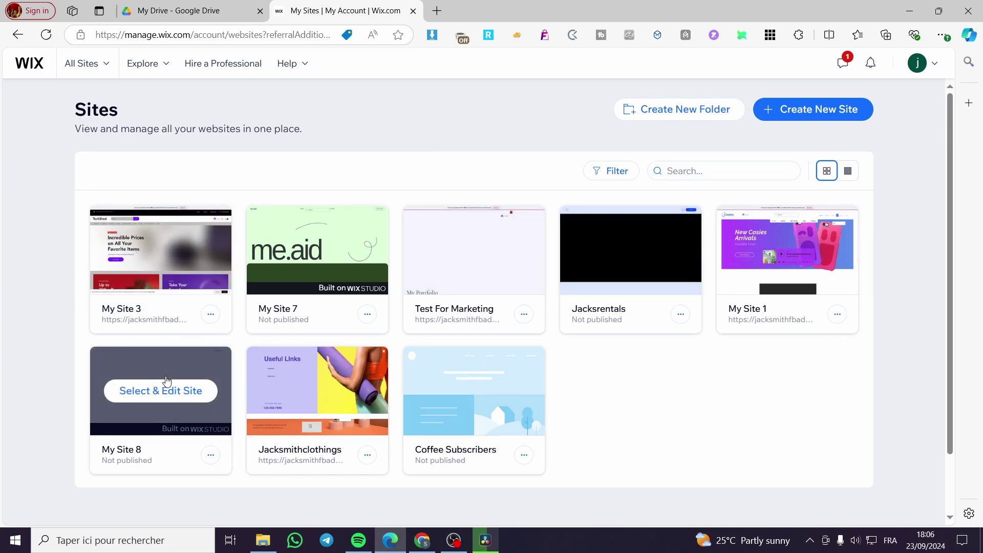
pyautogui.moveTo(152, 265)
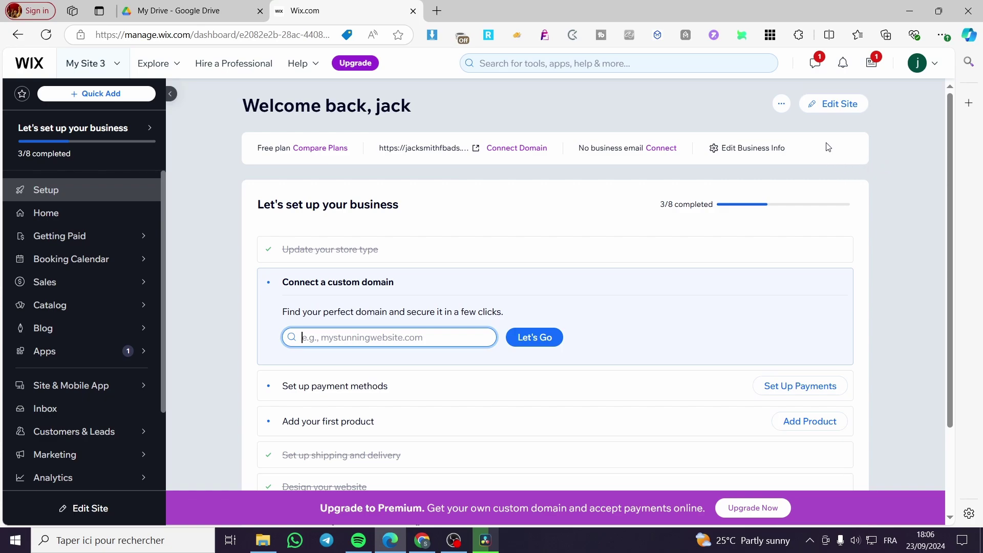
# Launch Edit Site for My Site 3 and switch to the TechShed Website Editor tab
pyautogui.click(846, 110)
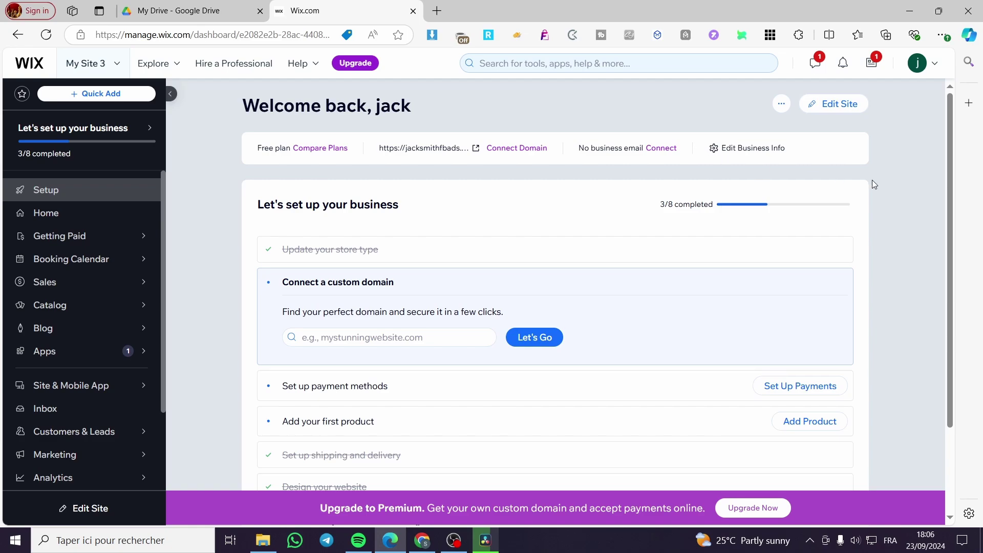
pyautogui.click(840, 110)
pyautogui.click(305, 9)
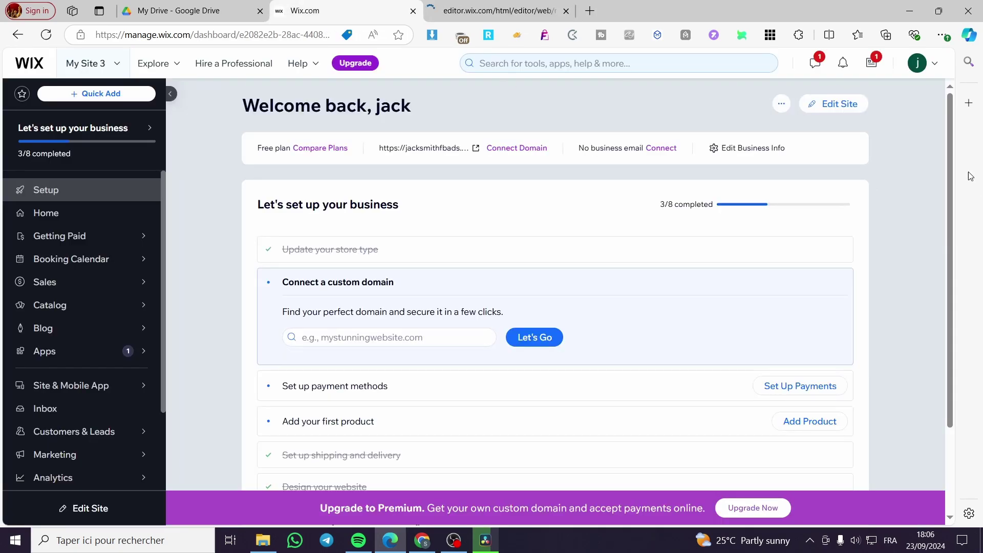
pyautogui.click(489, 7)
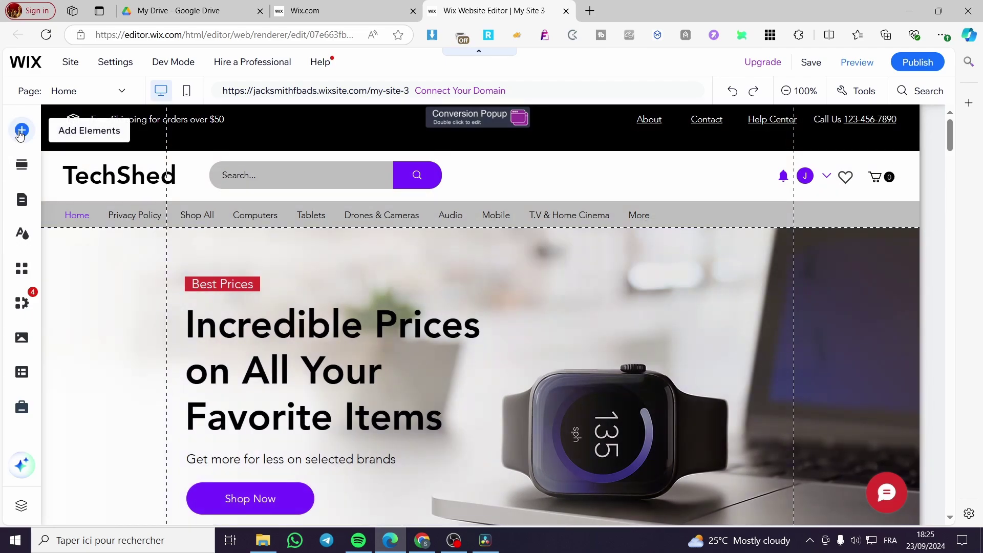
# Search the App Market for 'wix stores' and add Wix Stores to the site again
pyautogui.click(19, 270)
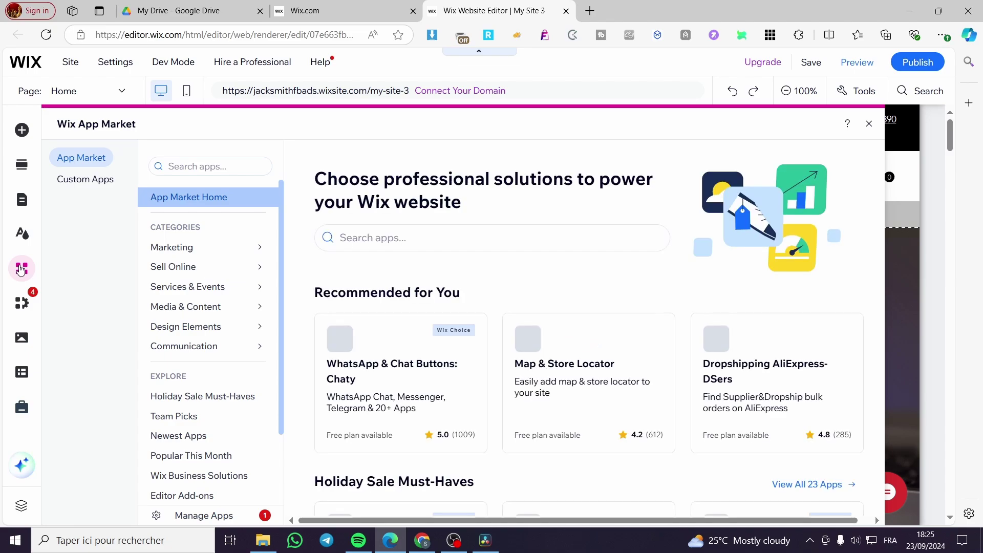
pyautogui.click(202, 167)
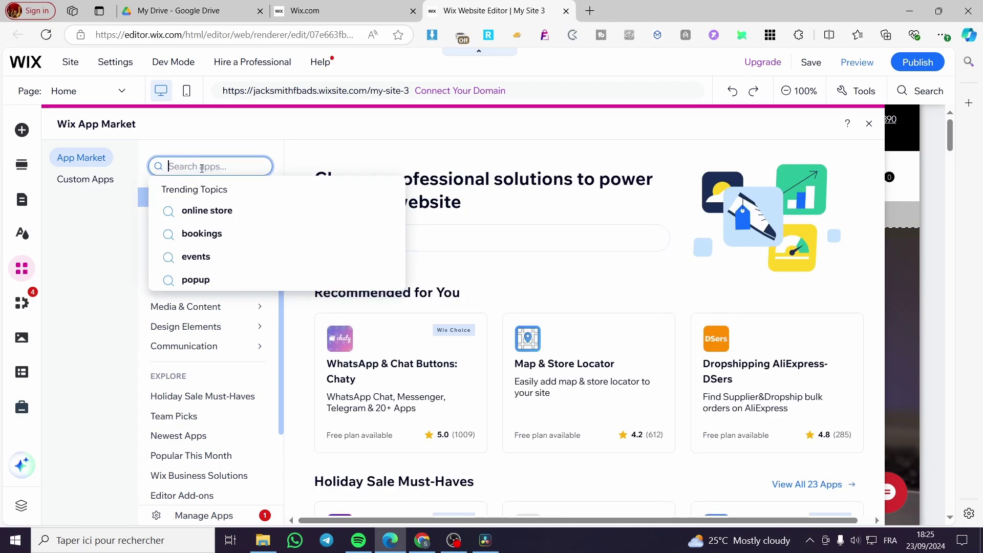
pyautogui.write('wix st')
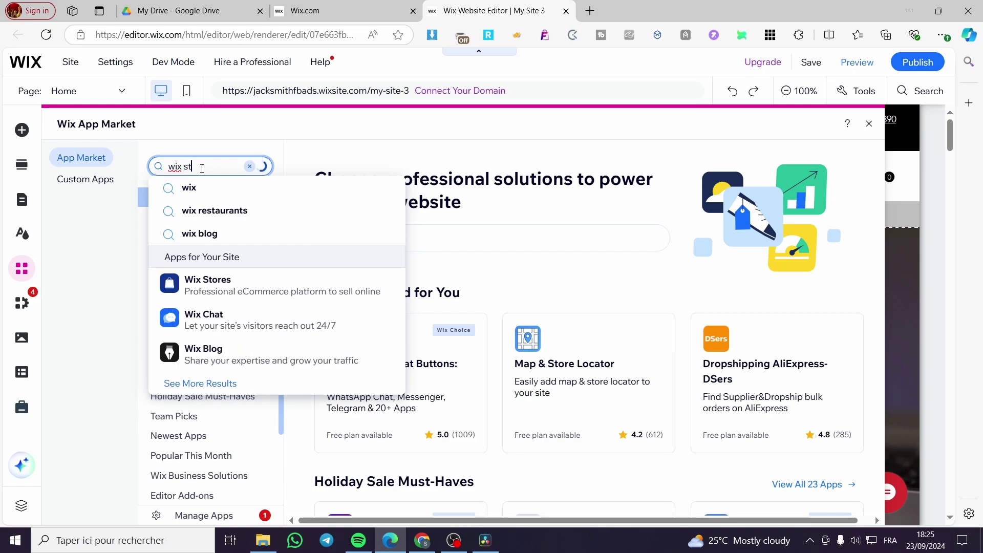
pyautogui.write('ores')
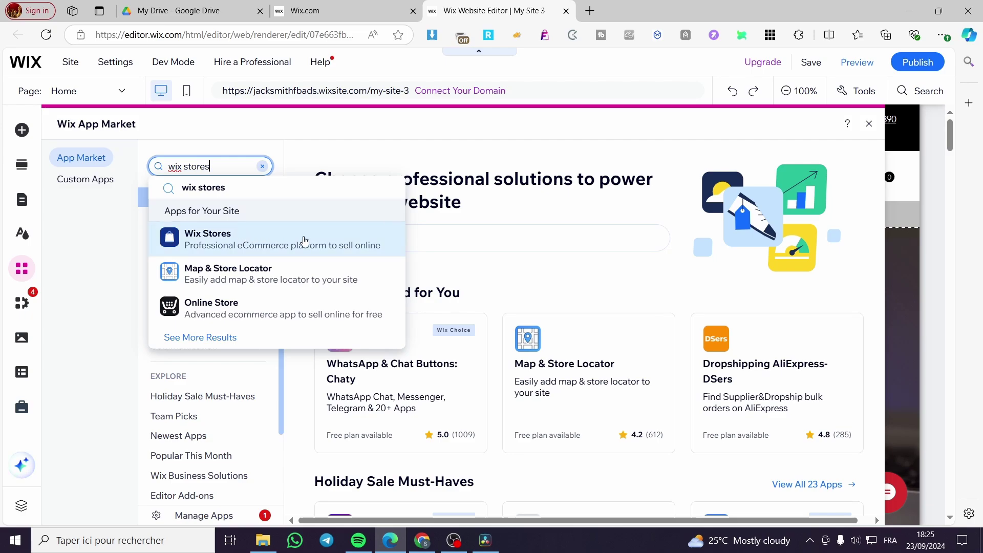
pyautogui.click(217, 237)
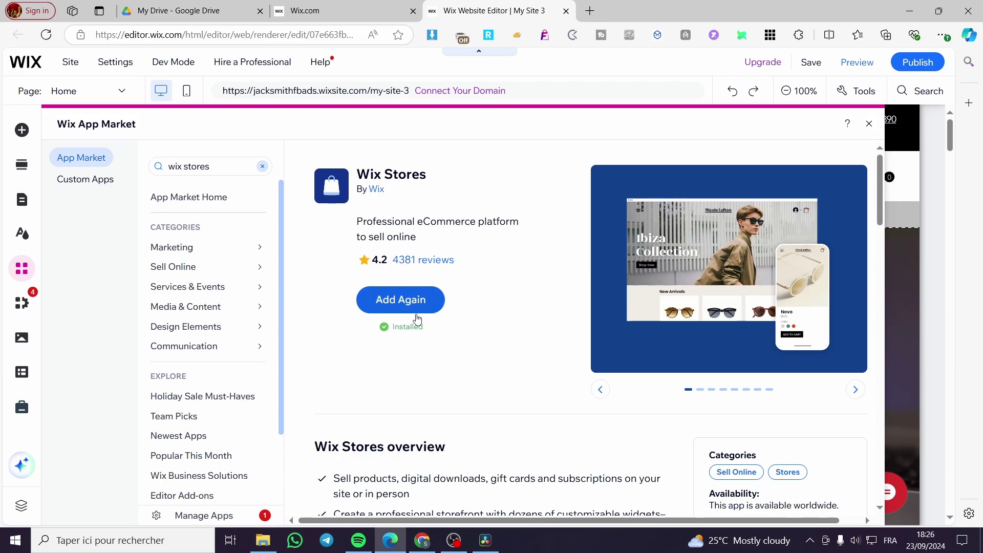
pyautogui.click(407, 306)
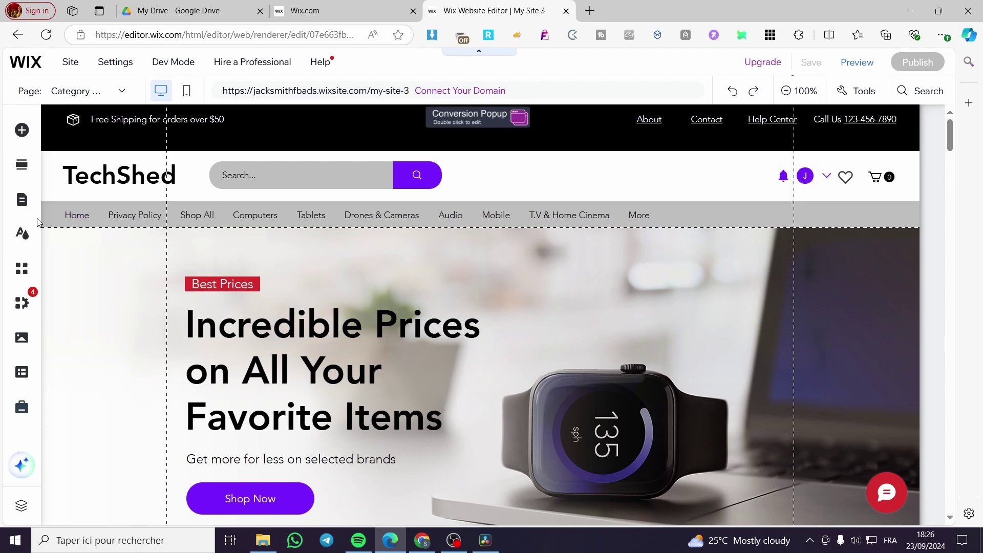
# Open the Product Page from Store Pages, showing the sample 'I'm a product' item
pyautogui.scroll(-10, 409, 334)
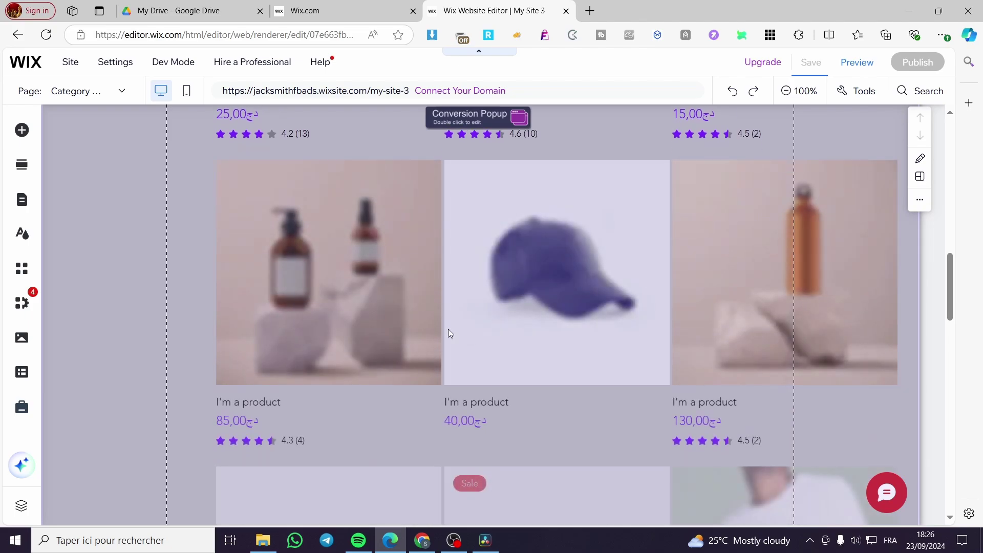
pyautogui.scroll(-8, 530, 346)
pyautogui.scroll(18, 540, 341)
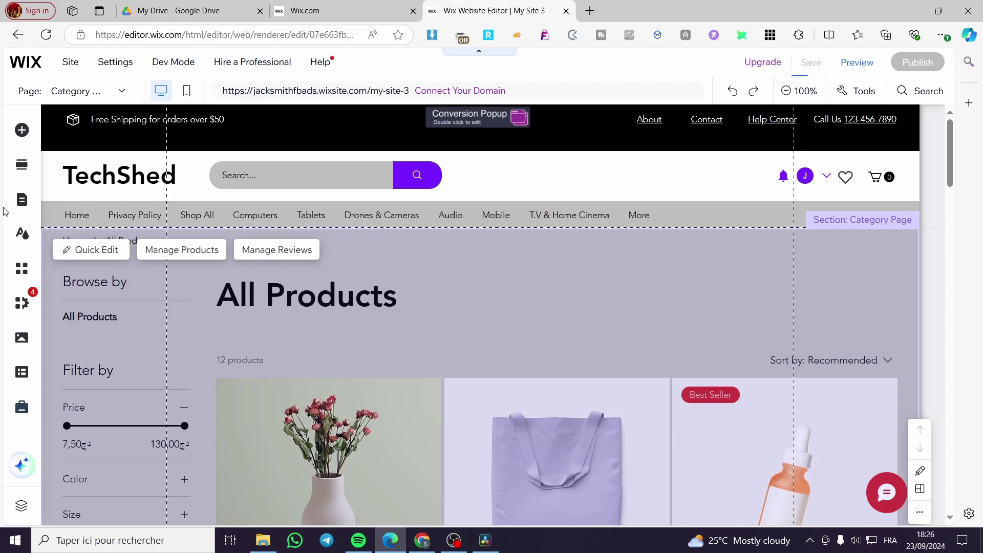
pyautogui.click(28, 204)
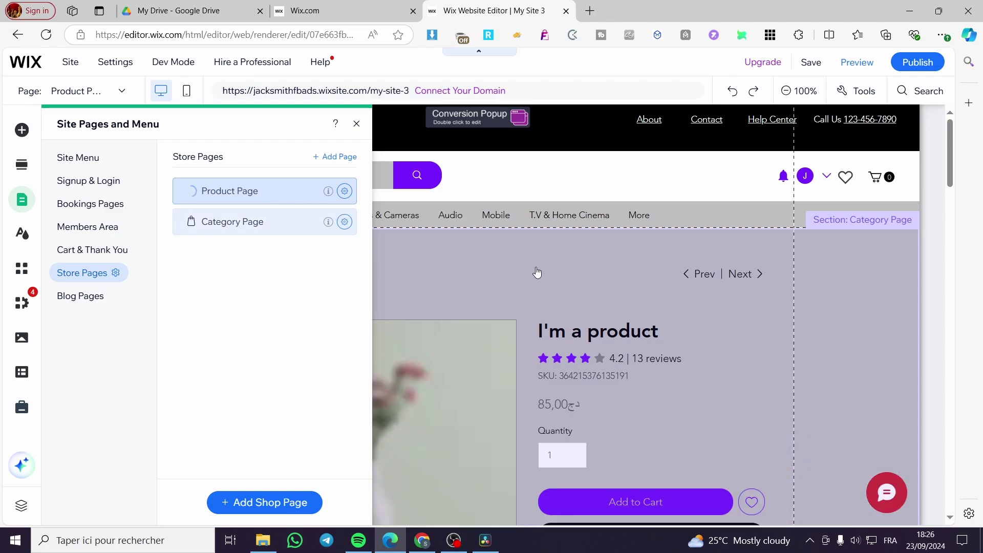
# Close the Pages panel and pick which product the Product Page previews
pyautogui.click(400, 197)
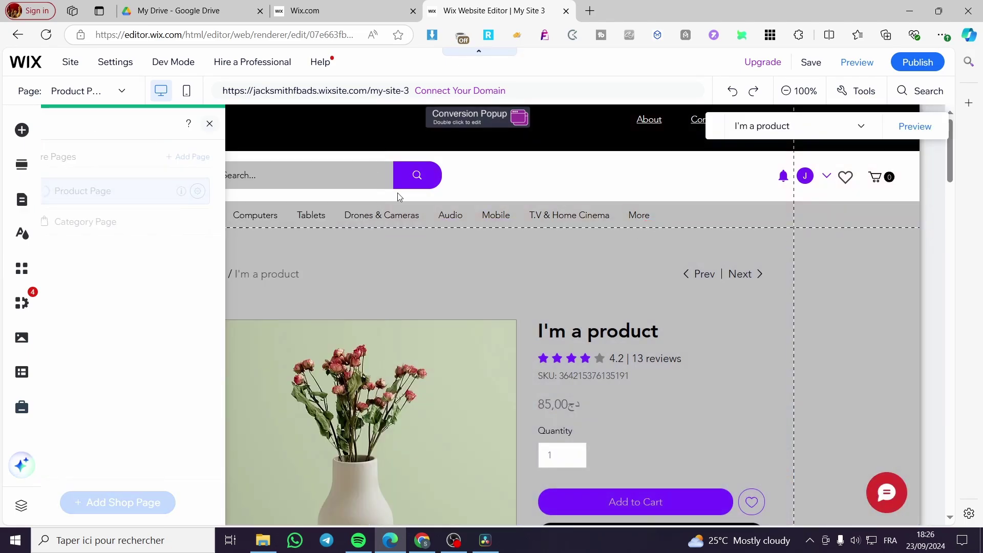
pyautogui.scroll(-5, 573, 265)
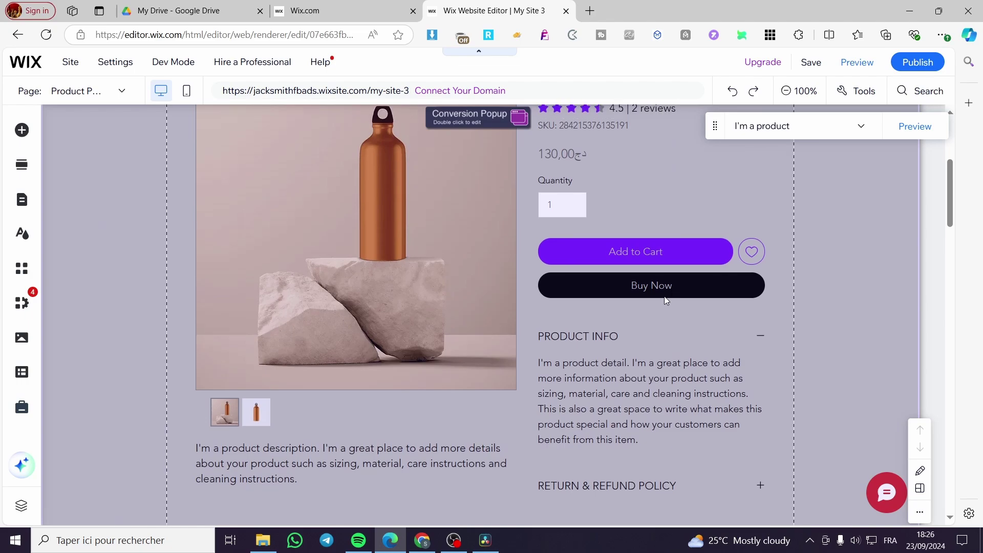
pyautogui.scroll(5, 664, 296)
pyautogui.scroll(-5, 705, 383)
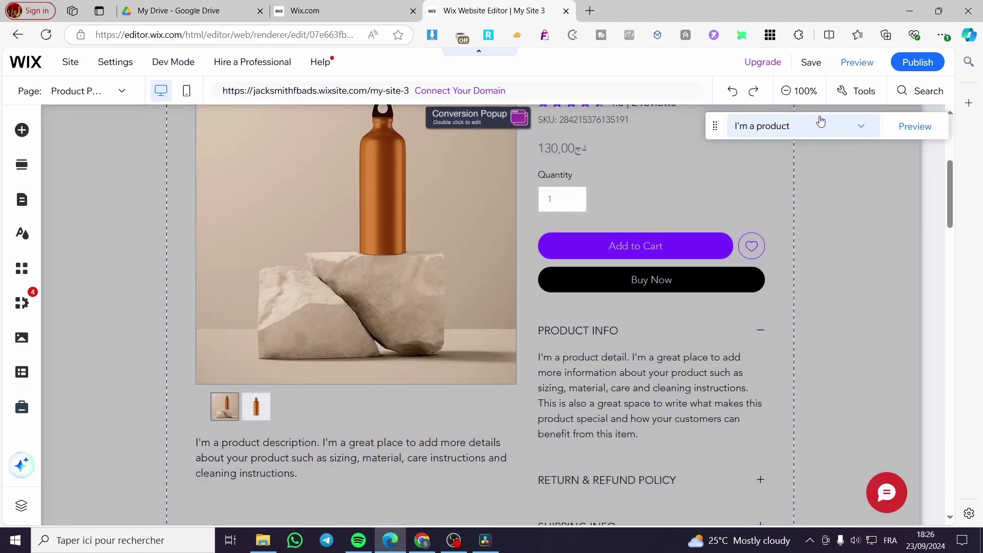
pyautogui.click(873, 133)
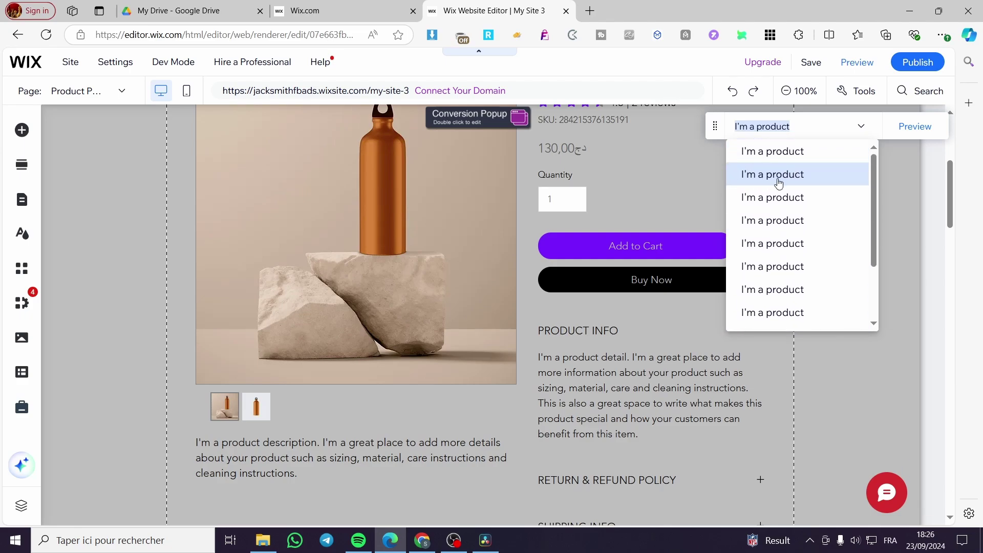
pyautogui.click(894, 182)
# Select the Product Page section and open Manage Products to list the 12 items
pyautogui.scroll(4, 423, 393)
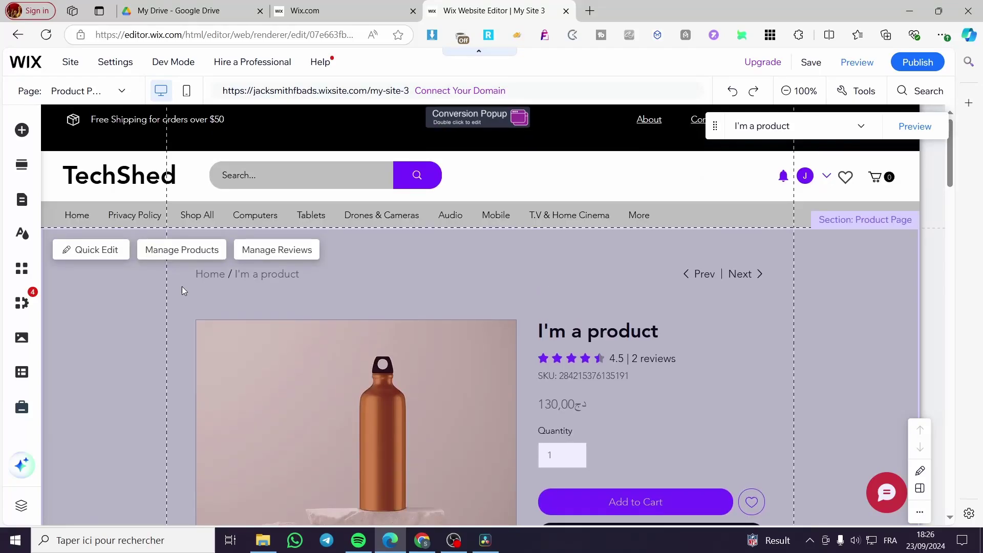
pyautogui.click(623, 156)
pyautogui.click(631, 334)
pyautogui.click(155, 251)
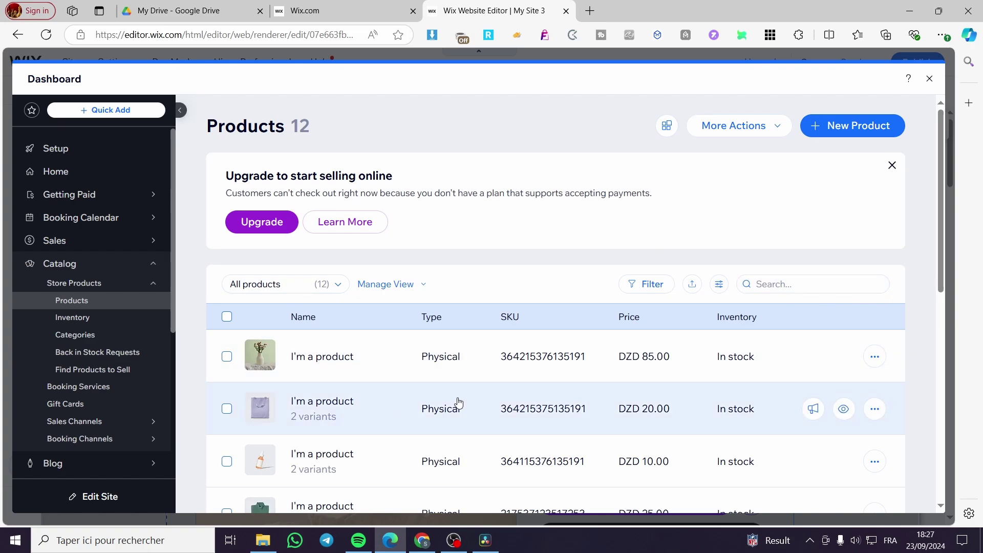
# Open the first 'I'm a product' item, priced DZD 85.00, for editing
pyautogui.scroll(-5, 470, 401)
pyautogui.scroll(-2, 470, 402)
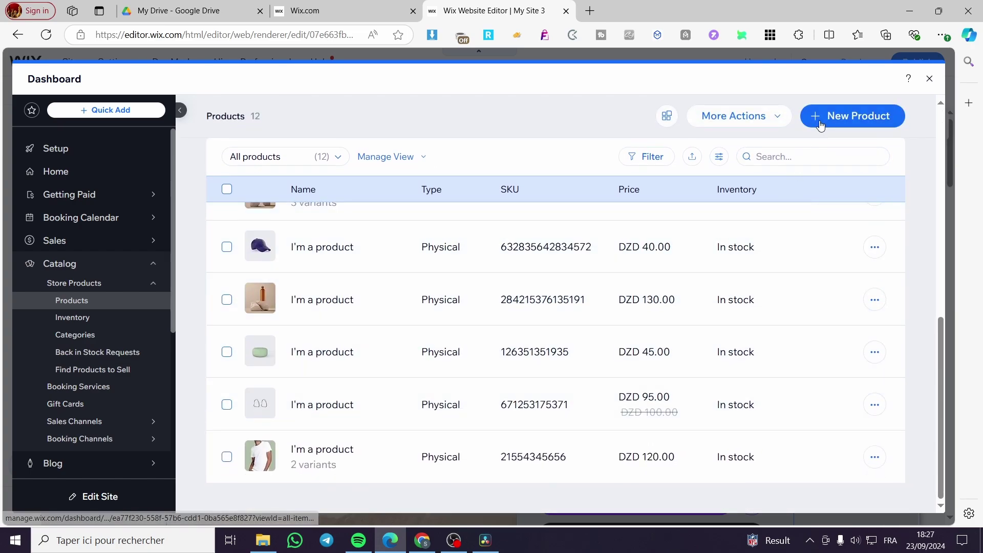
pyautogui.scroll(3, 693, 330)
pyautogui.scroll(4, 693, 330)
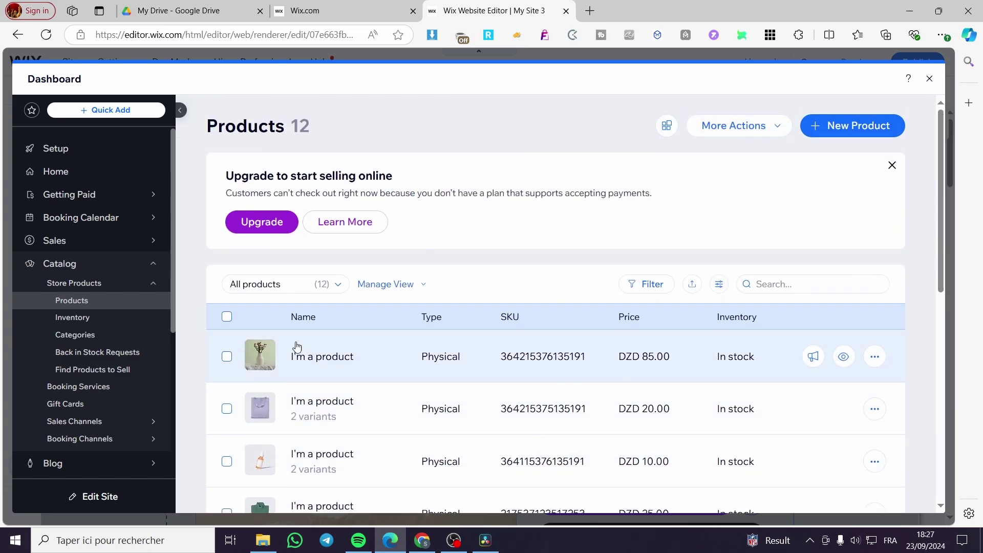
pyautogui.click(563, 373)
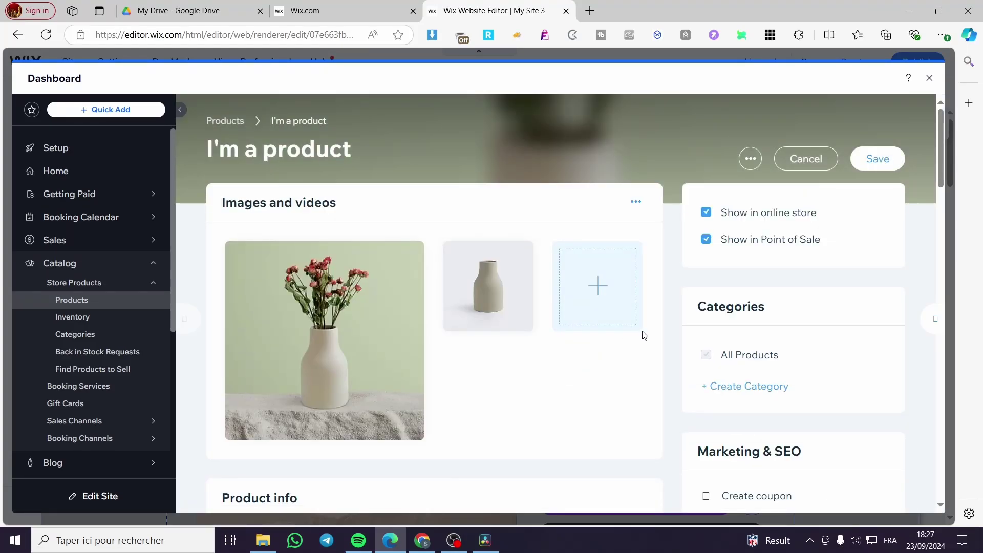
# Review the product's details, pricing and In stock inventory sections
pyautogui.scroll(-6, 621, 422)
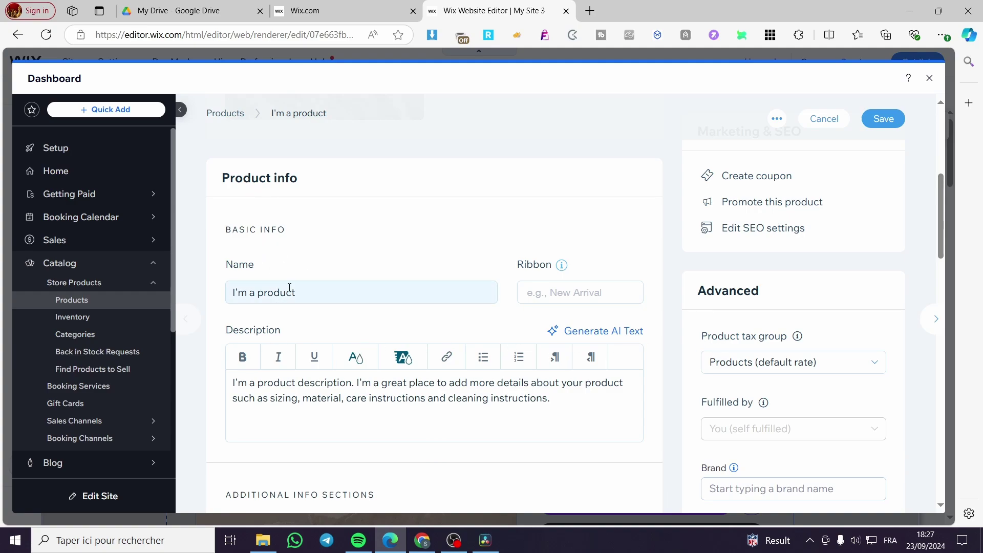
pyautogui.scroll(-2, 352, 303)
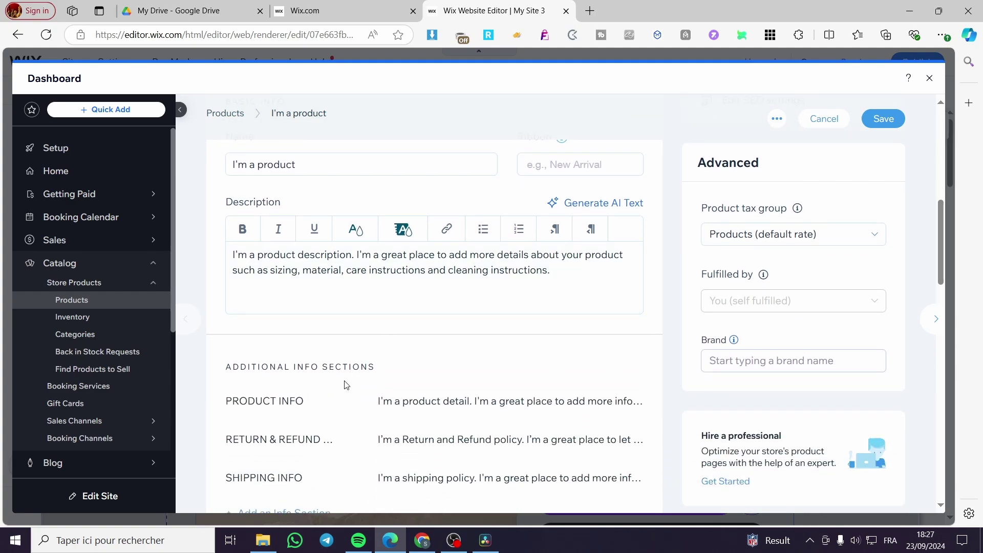
pyautogui.scroll(-6, 492, 395)
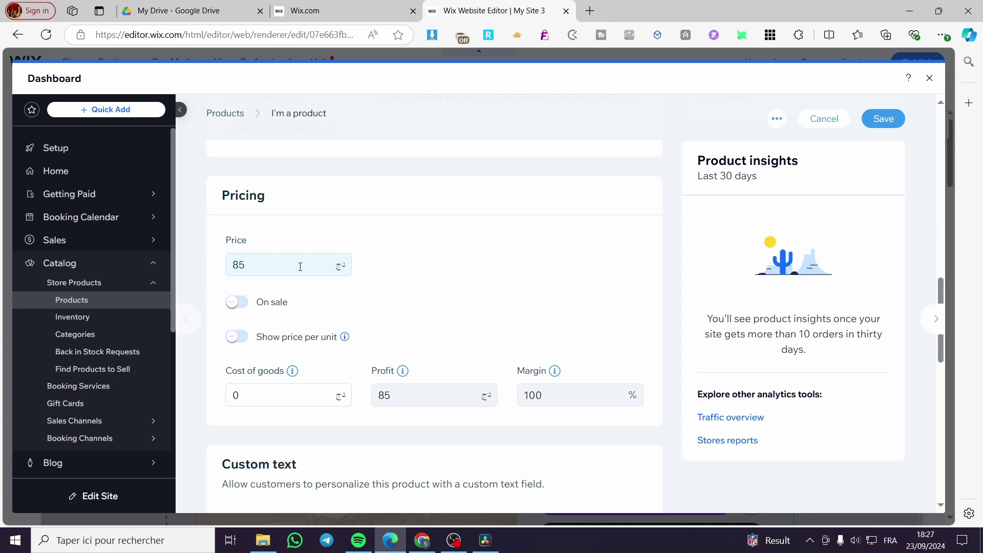
pyautogui.scroll(-3, 356, 397)
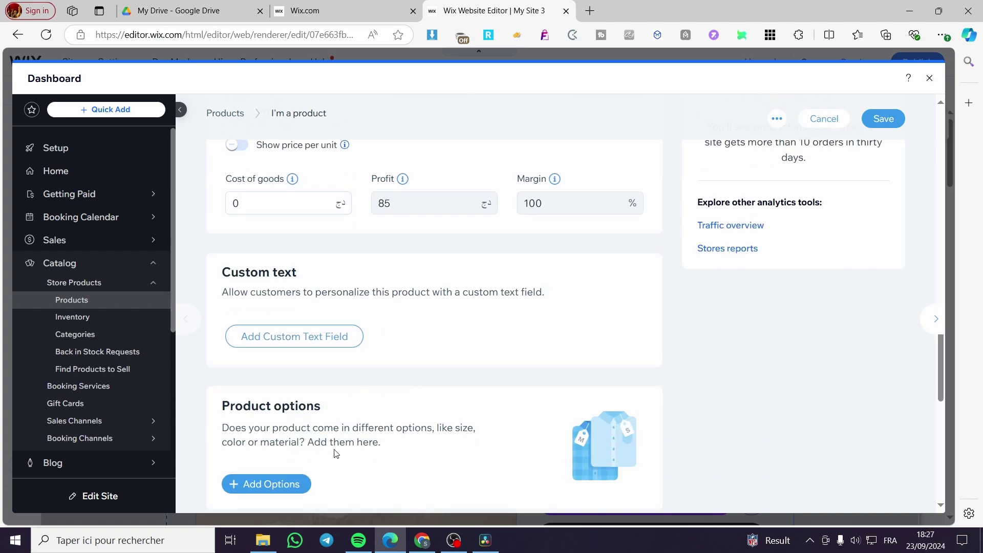
pyautogui.scroll(-5, 270, 428)
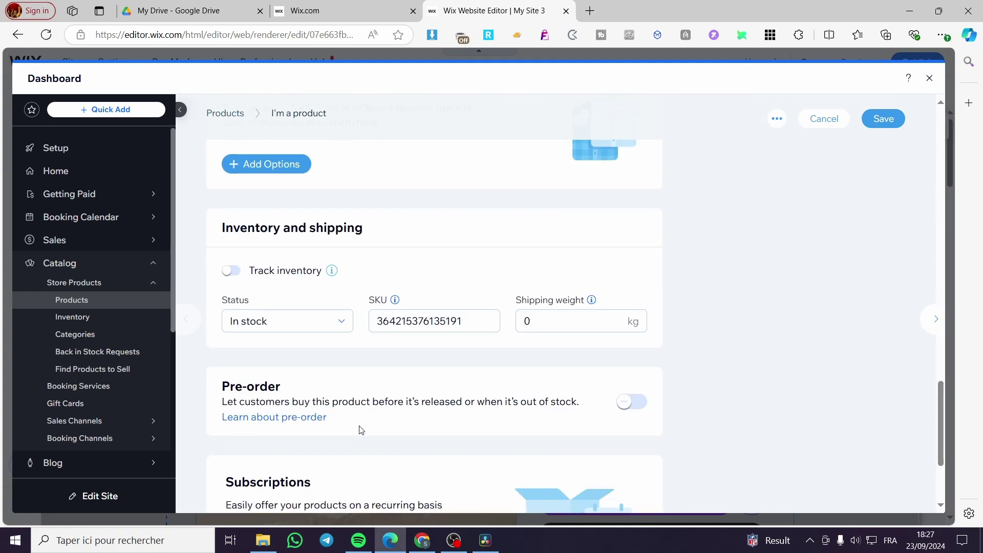
pyautogui.scroll(-3, 487, 358)
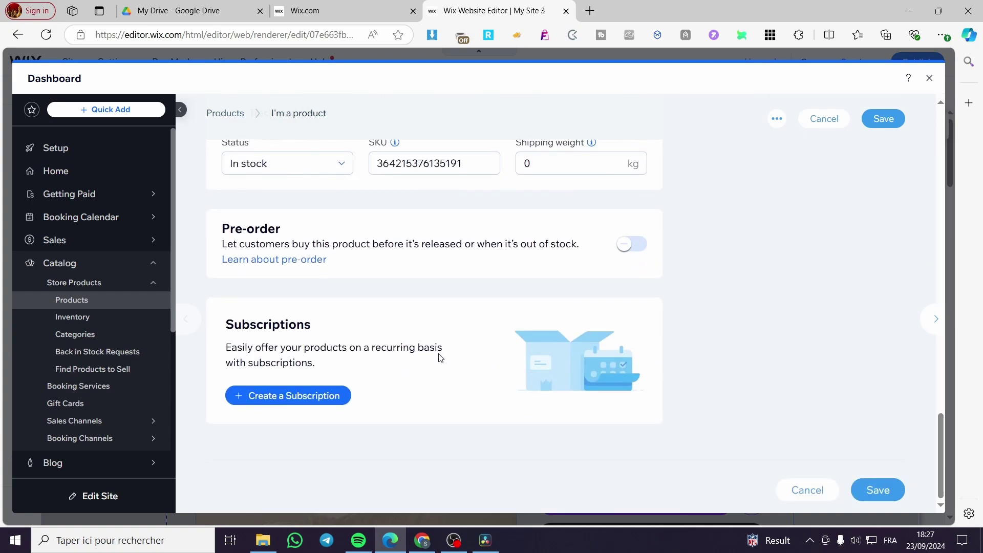
pyautogui.scroll(10, 586, 408)
pyautogui.scroll(5, 819, 189)
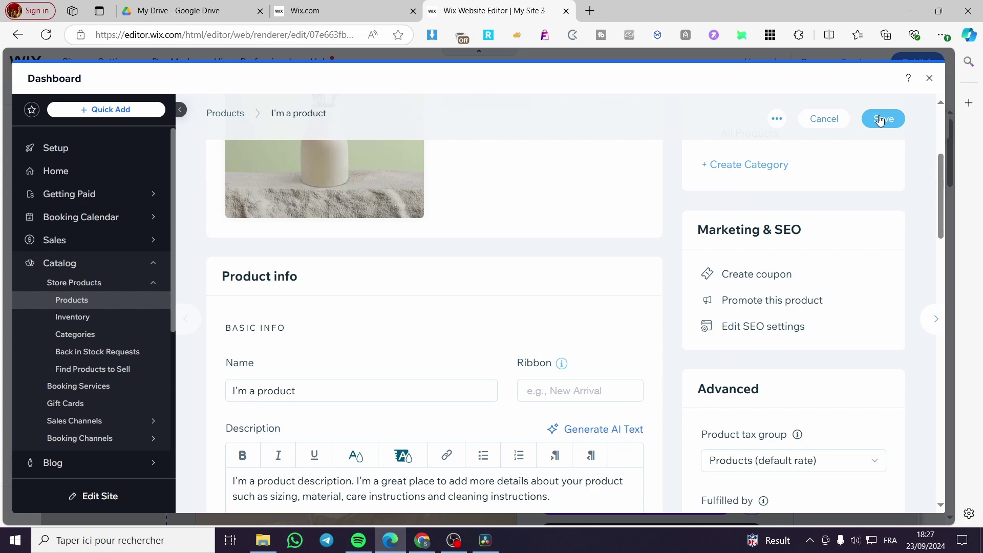
# Save the product changes
pyautogui.click(873, 119)
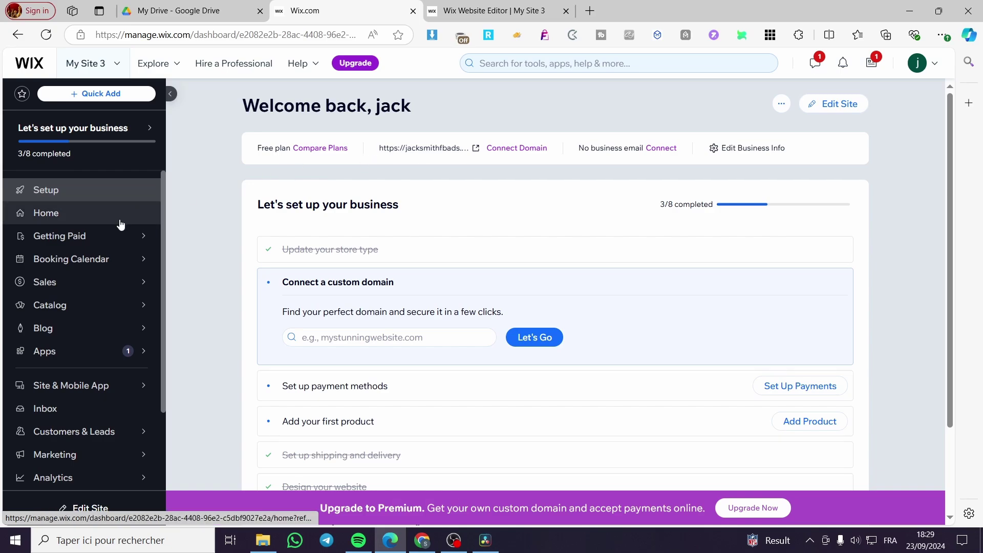
pyautogui.scroll(-1, 133, 220)
pyautogui.scroll(-2, 134, 220)
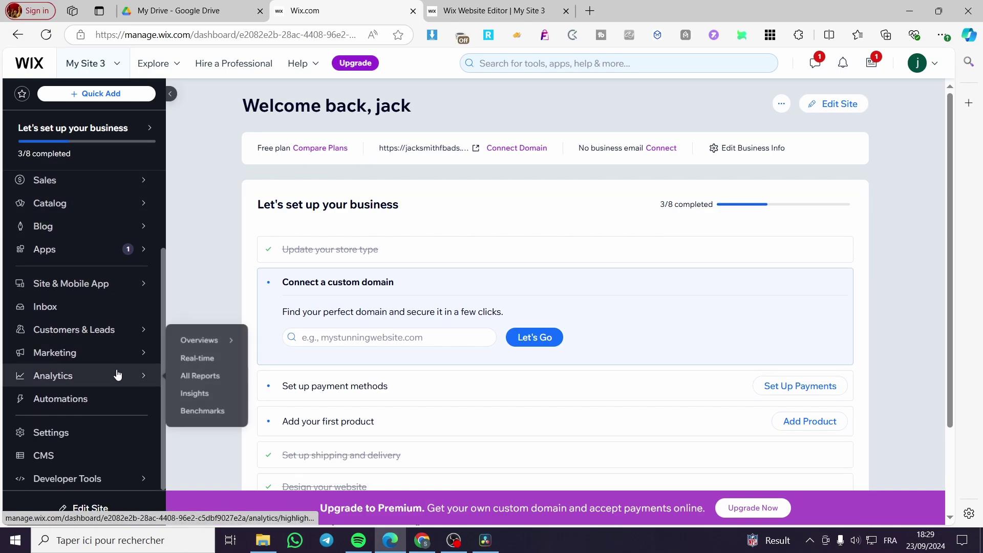
# Go to Settings > Checkout and open the Checkout Form Composer for editing
pyautogui.click(52, 433)
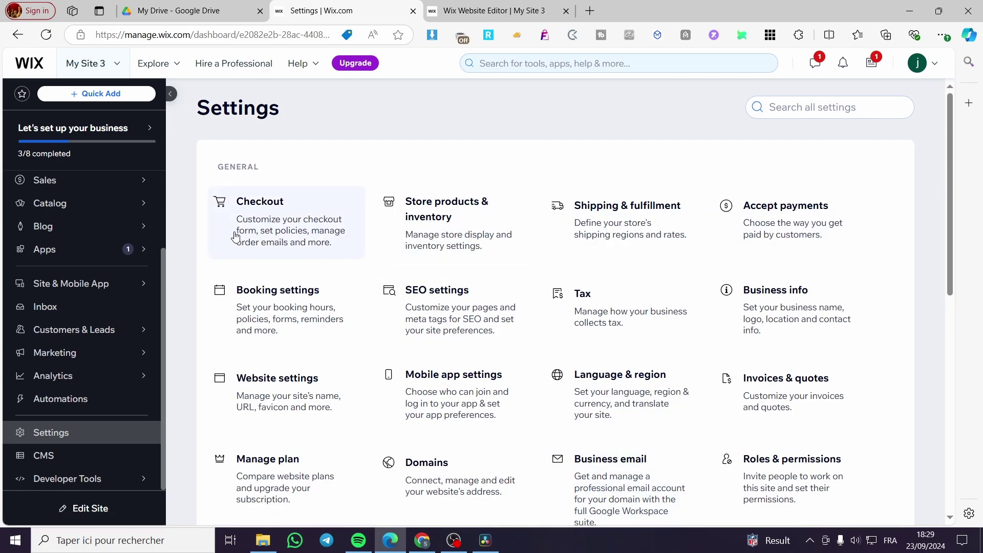
pyautogui.click(266, 233)
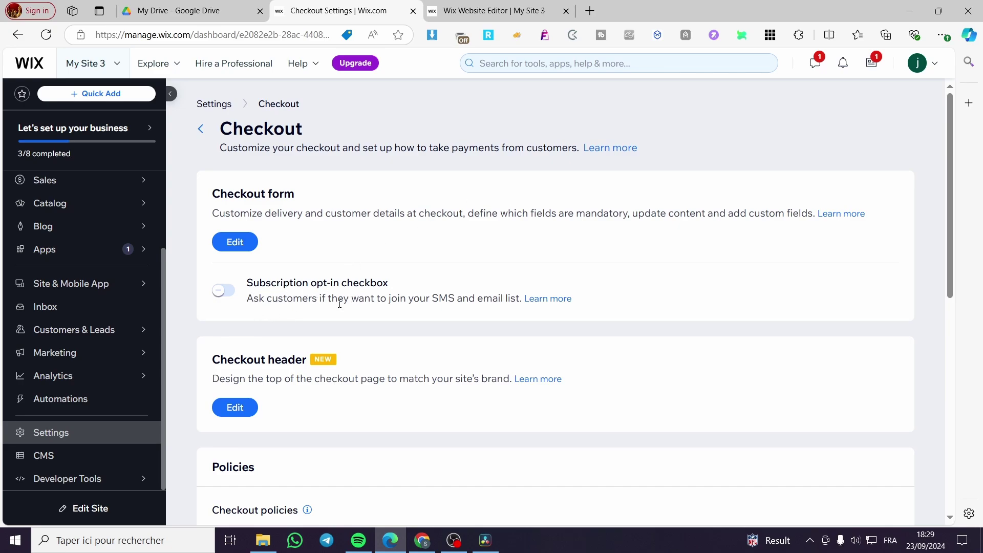
pyautogui.click(239, 245)
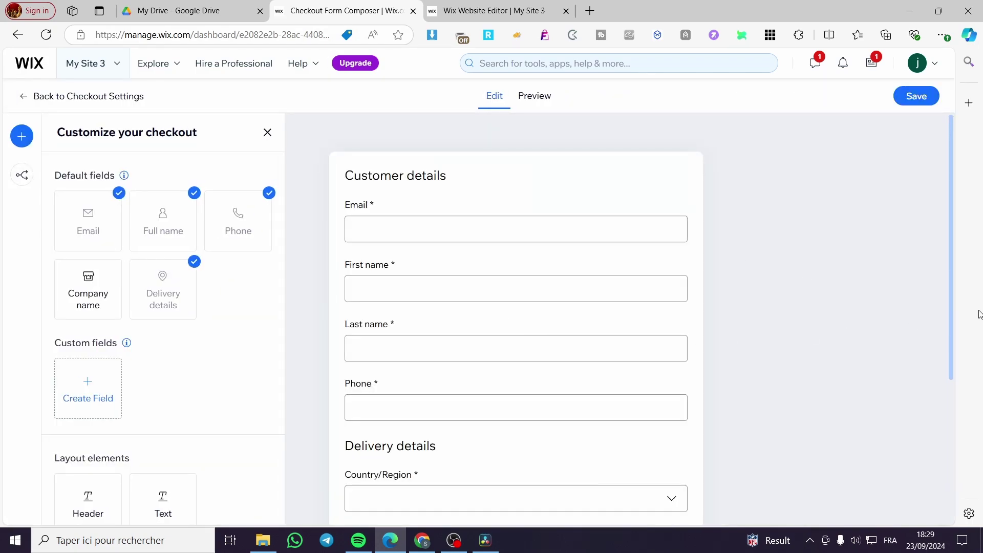
# Preview the checkout form's customer and delivery fields as customers see them
pyautogui.scroll(-4, 592, 307)
pyautogui.scroll(4, 575, 364)
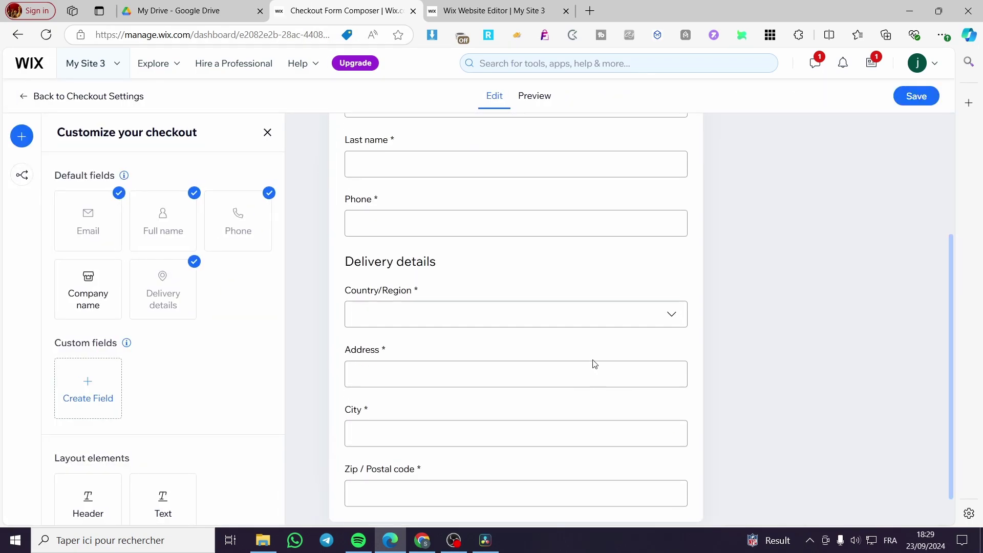
pyautogui.click(533, 99)
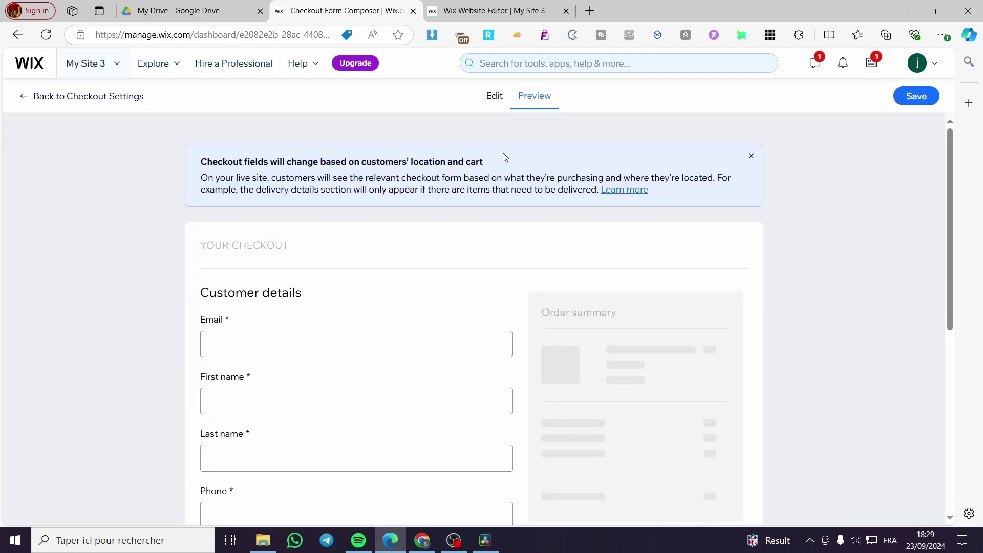
pyautogui.scroll(-6, 463, 358)
pyautogui.scroll(6, 619, 369)
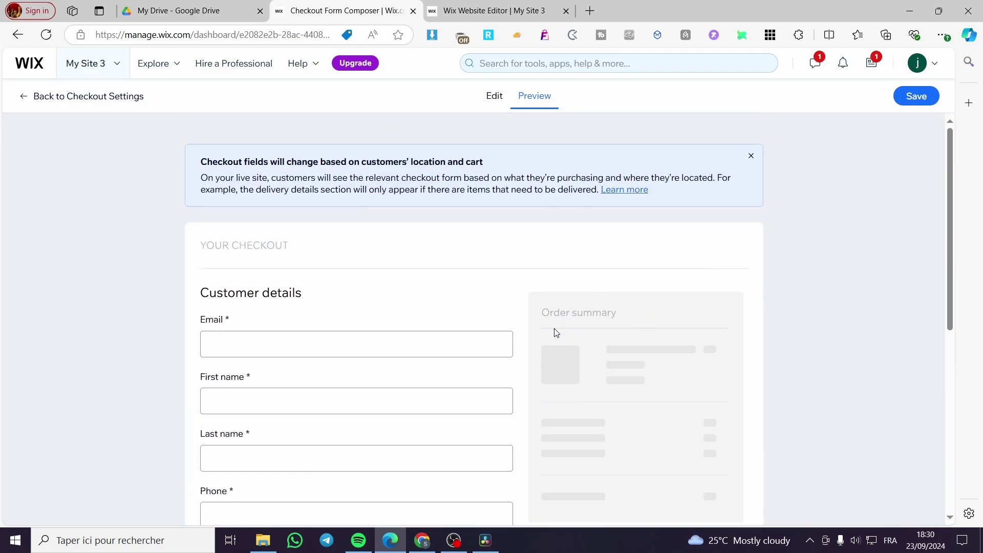
pyautogui.scroll(-5, 555, 334)
pyautogui.scroll(5, 641, 334)
# Back in Edit mode, inspect the Email, name, Phone and Delivery details blocks
pyautogui.click(494, 97)
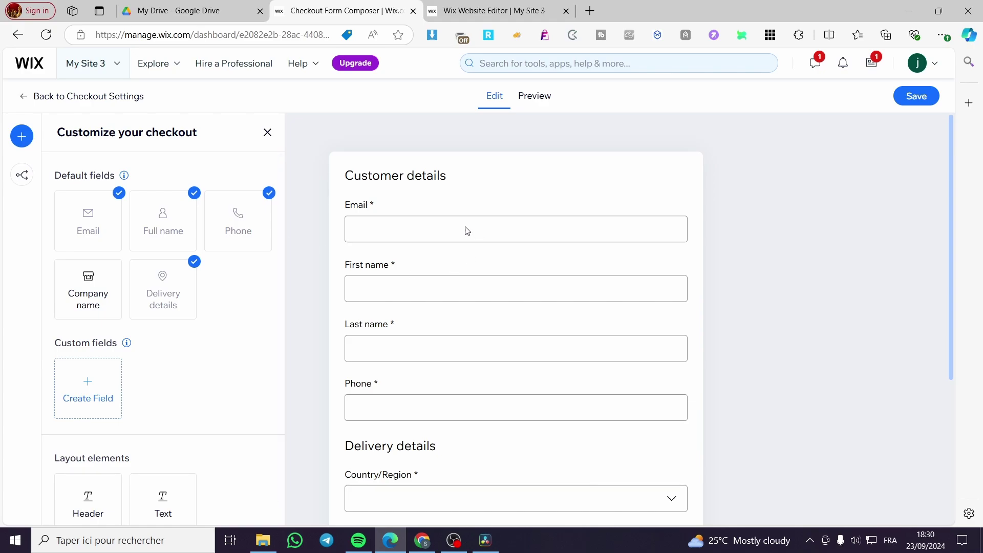
pyautogui.click(415, 243)
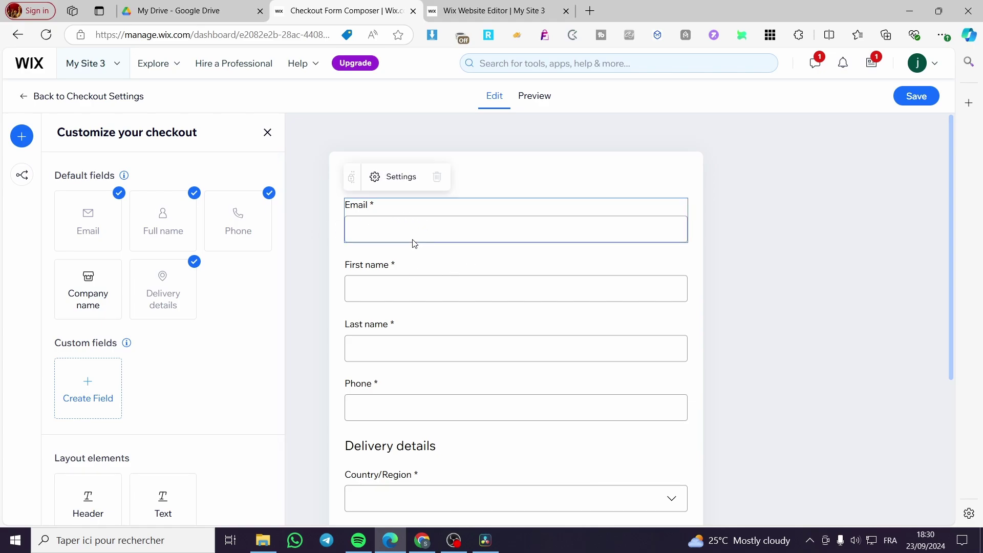
pyautogui.click(392, 290)
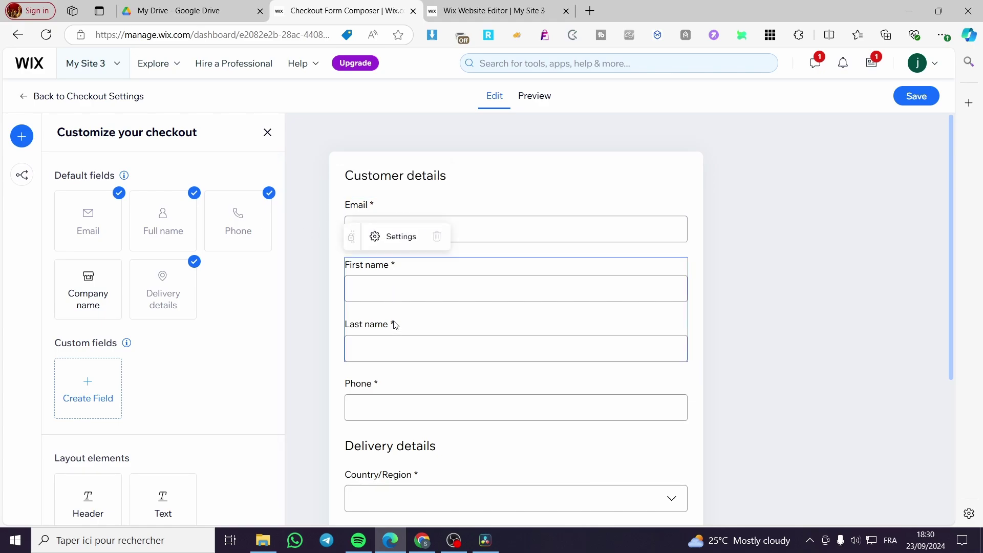
pyautogui.click(418, 405)
pyautogui.scroll(-4, 416, 406)
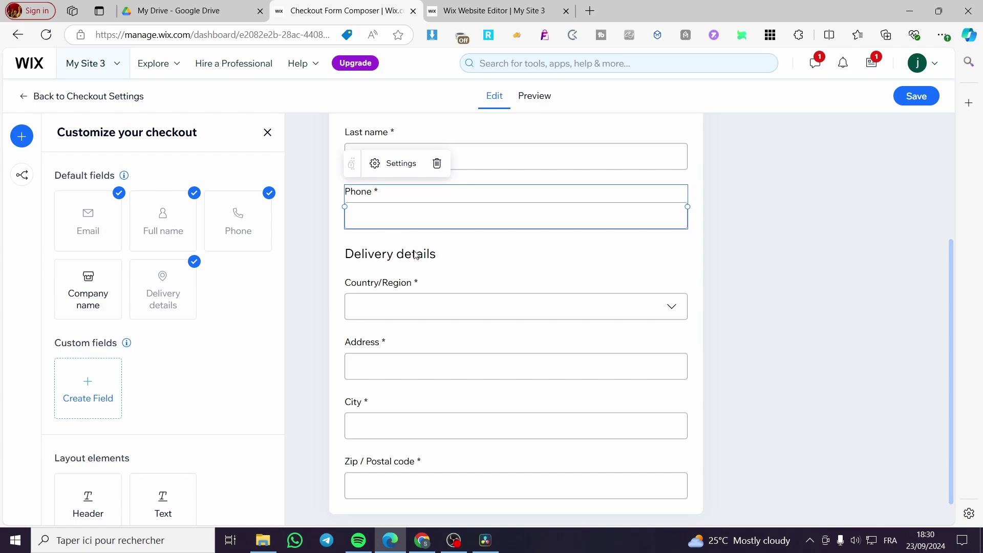
pyautogui.click(419, 291)
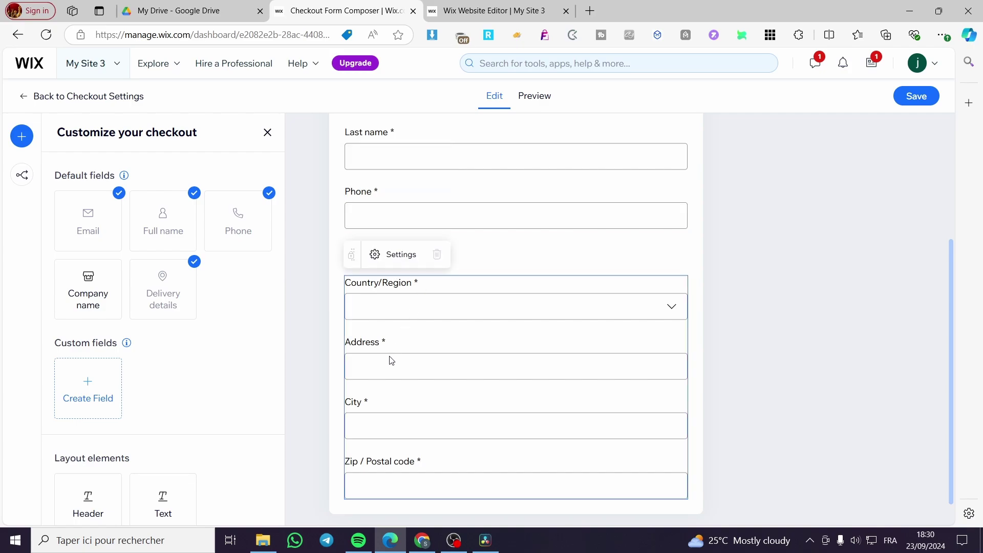
pyautogui.scroll(-1, 416, 457)
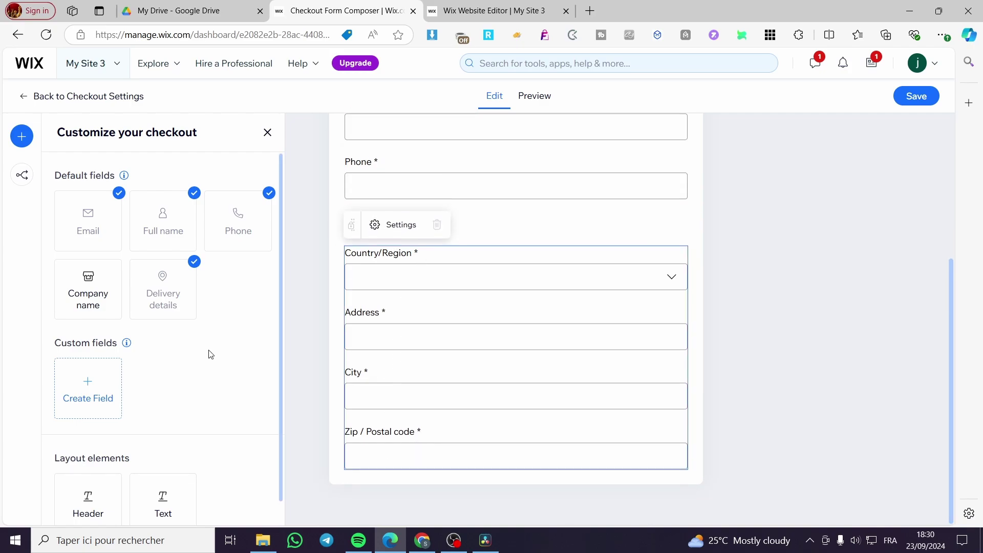
pyautogui.click(88, 396)
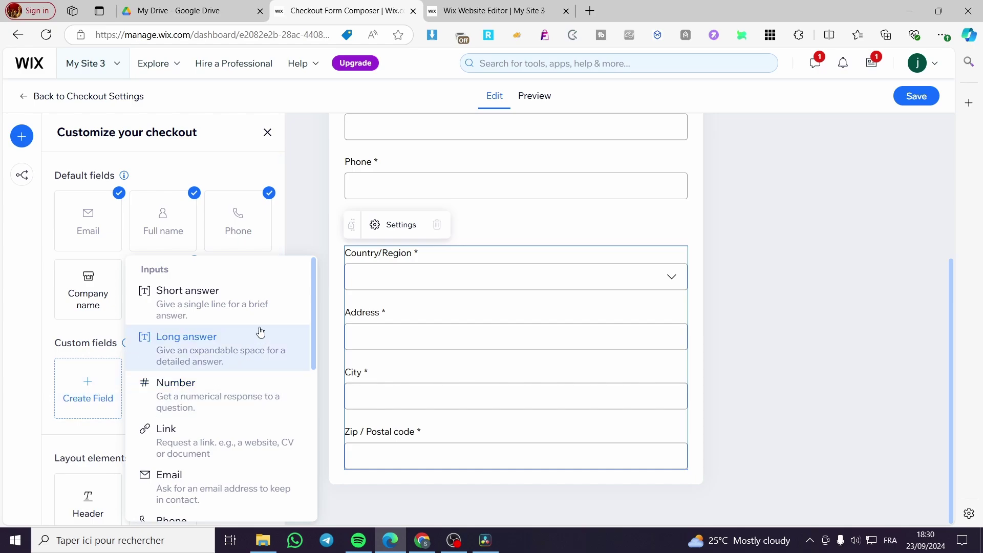
pyautogui.scroll(-3, 254, 382)
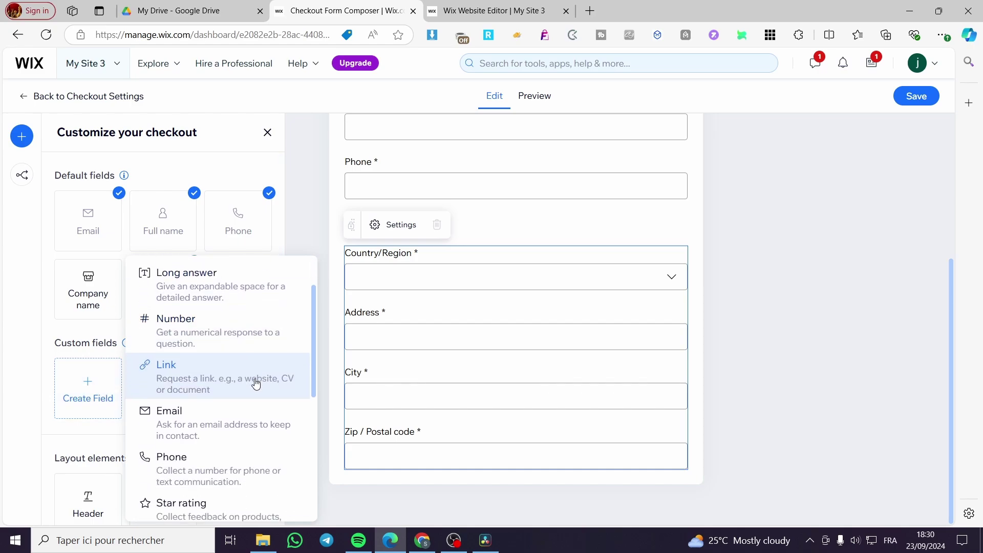
pyautogui.scroll(-4, 253, 379)
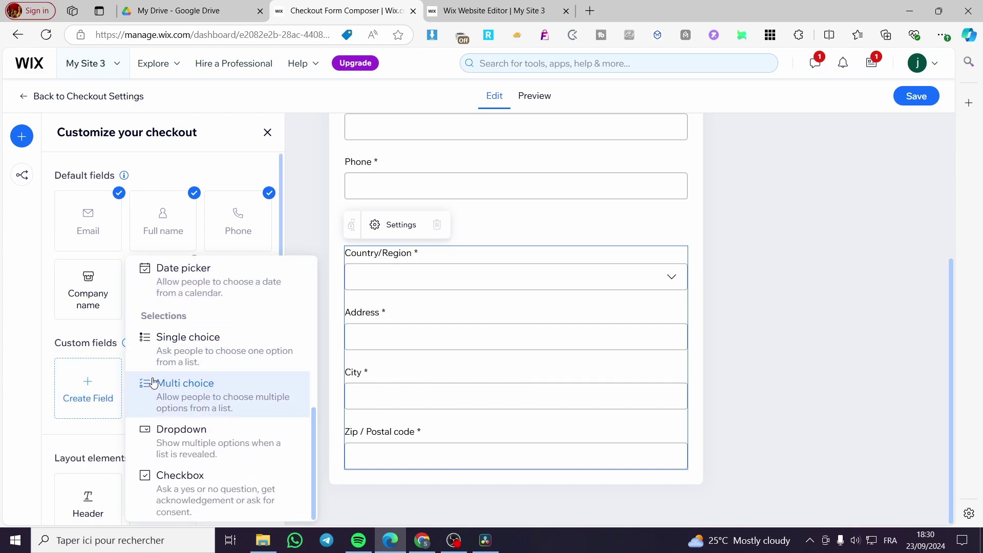
pyautogui.scroll(6, 234, 379)
pyautogui.scroll(1, 234, 379)
pyautogui.click(33, 369)
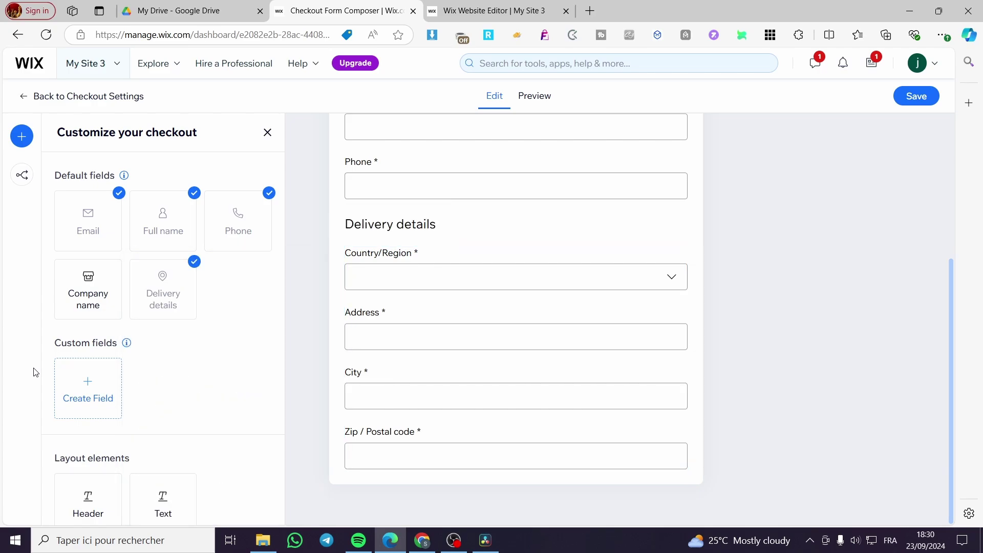
pyautogui.scroll(-1, 233, 374)
pyautogui.scroll(1, 268, 452)
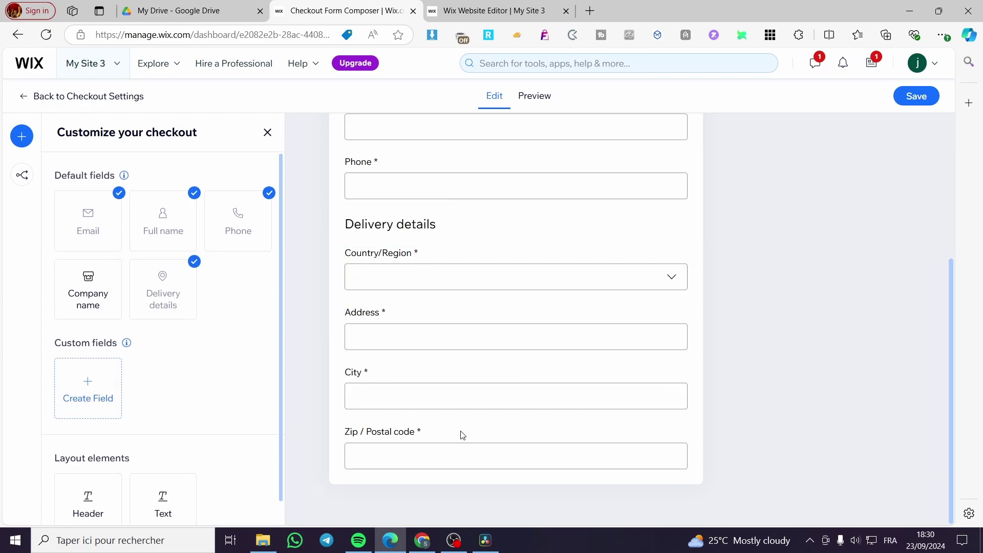
pyautogui.scroll(4, 461, 414)
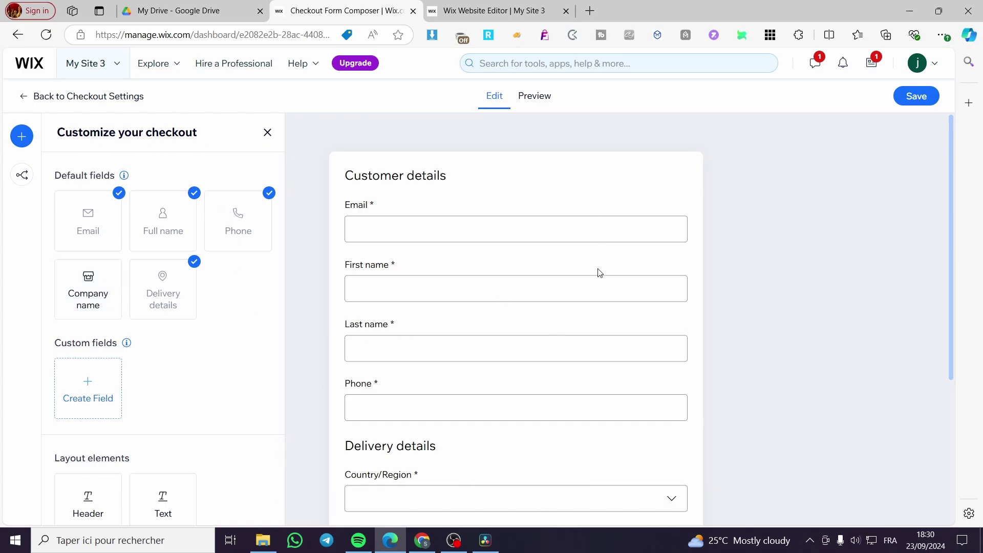
# Check the unchanged customer and delivery fields in Preview, then save the checkout form
pyautogui.scroll(-4, 600, 284)
pyautogui.scroll(4, 601, 297)
pyautogui.scroll(-4, 603, 428)
pyautogui.click(535, 95)
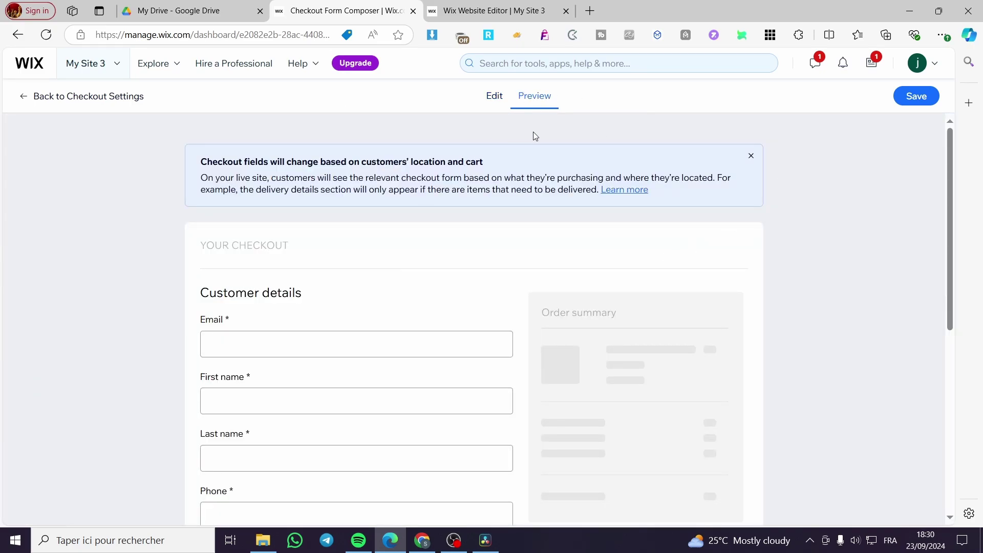
pyautogui.scroll(-7, 576, 421)
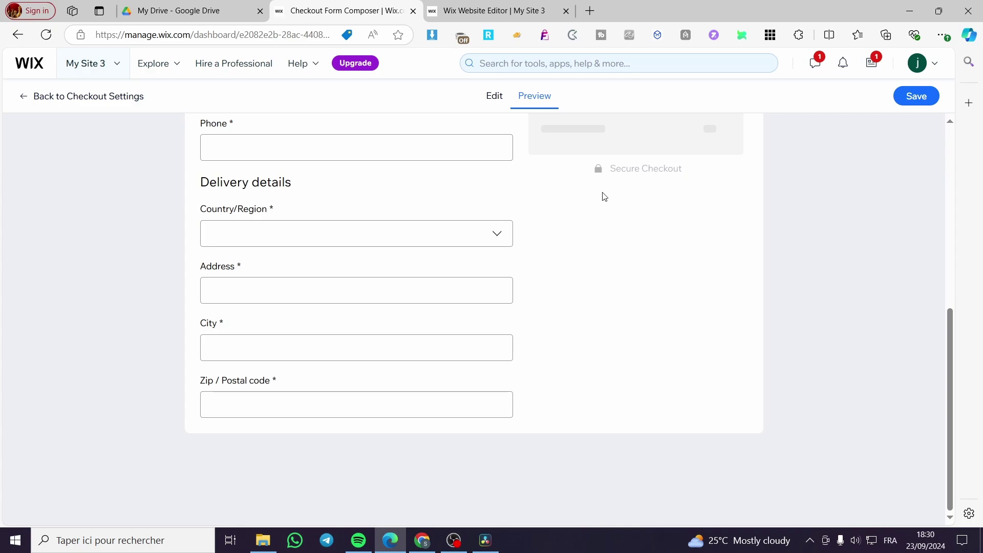
pyautogui.scroll(5, 579, 265)
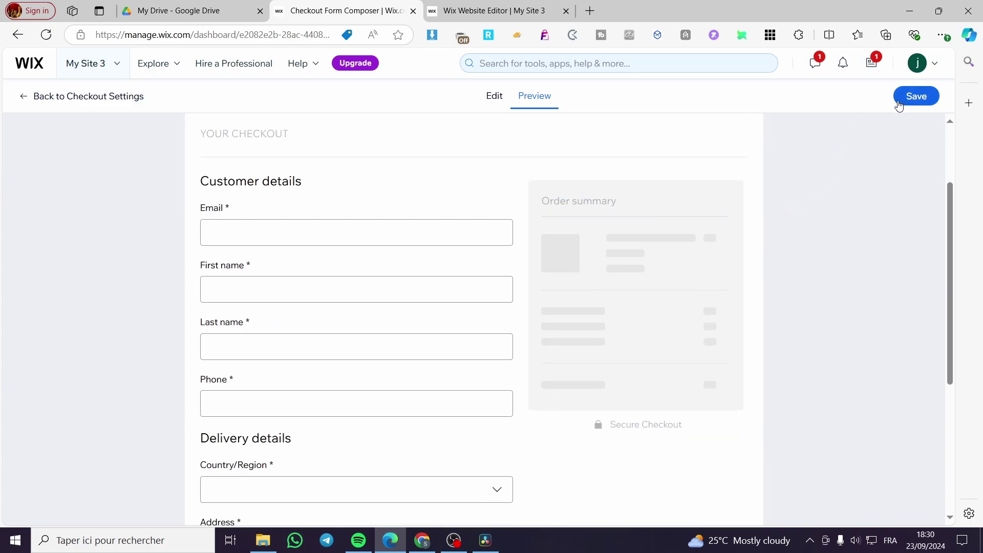
pyautogui.click(507, 104)
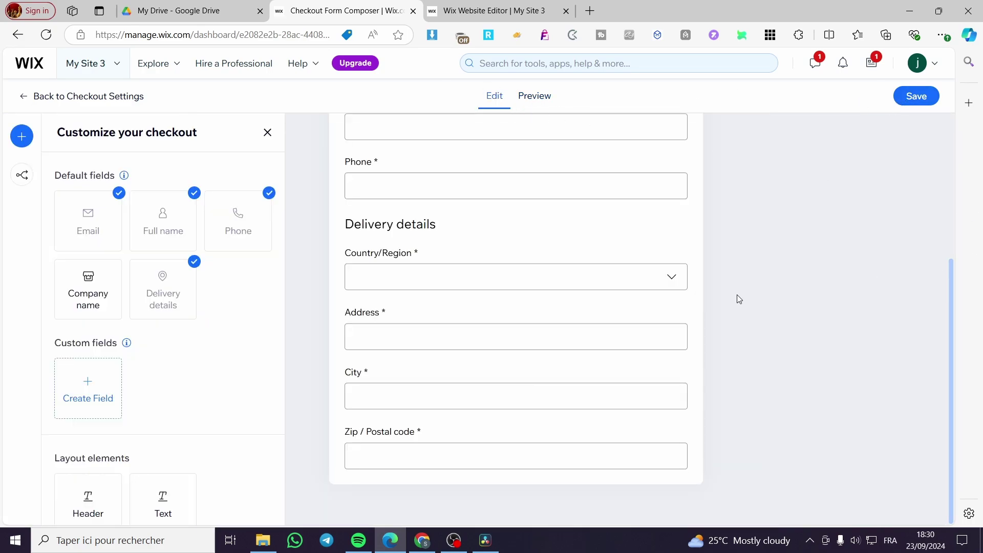
pyautogui.click(929, 105)
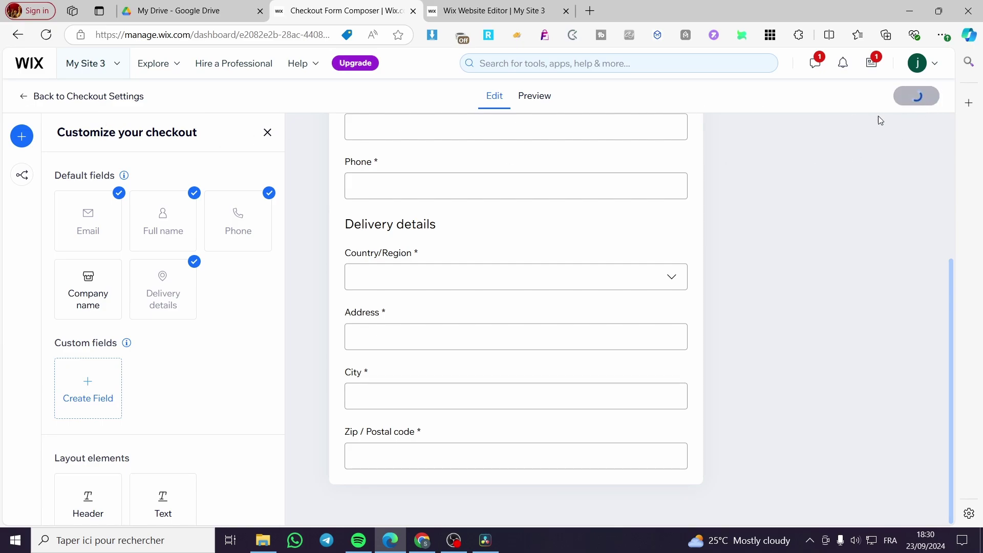
# Return to Checkout settings after trying the header's Logo option, leaving the checkout header unchanged
pyautogui.click(22, 100)
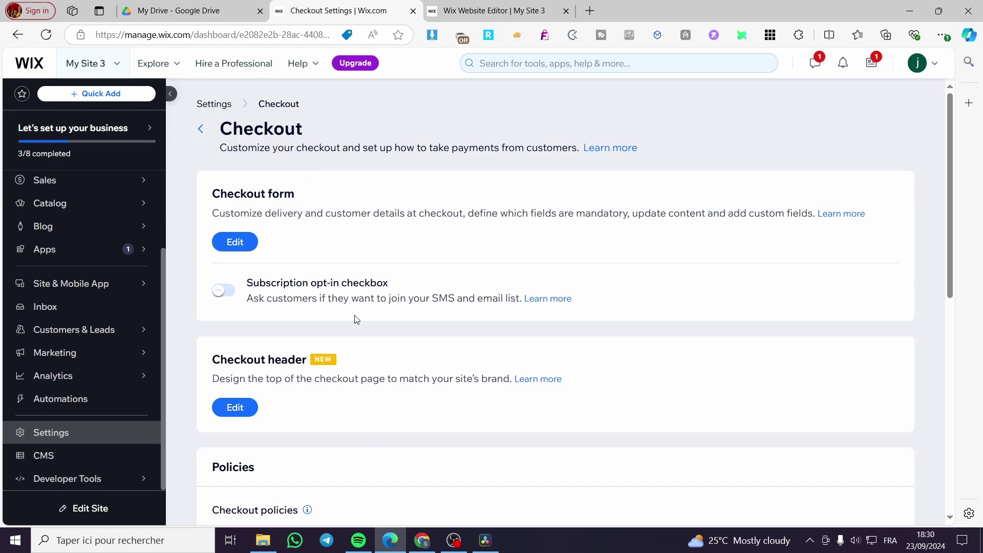
pyautogui.scroll(-2, 357, 319)
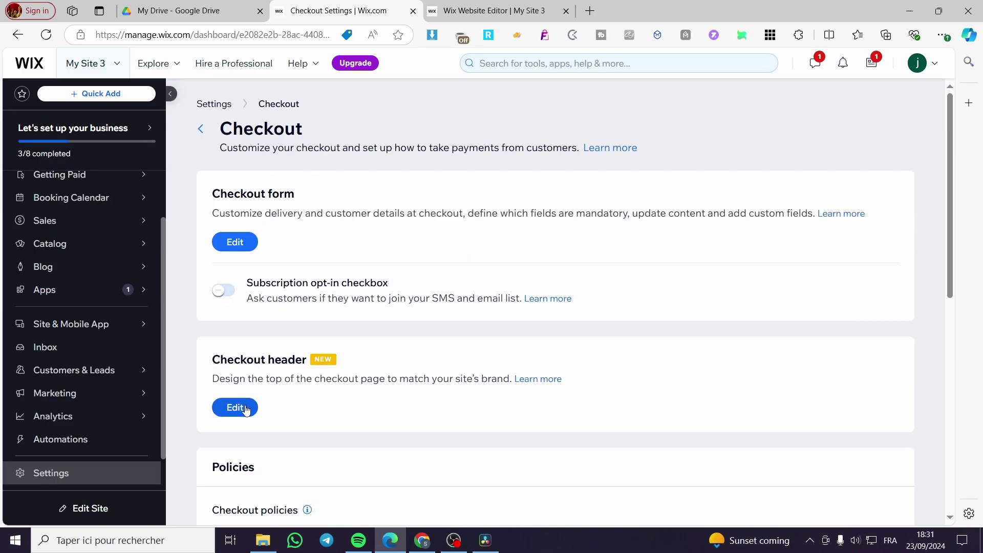
pyautogui.click(242, 407)
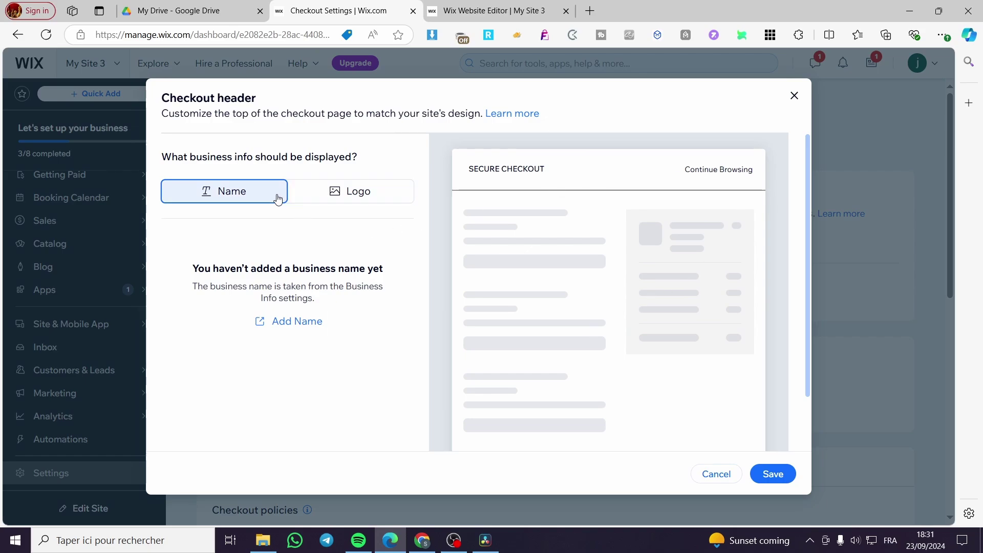
pyautogui.click(354, 191)
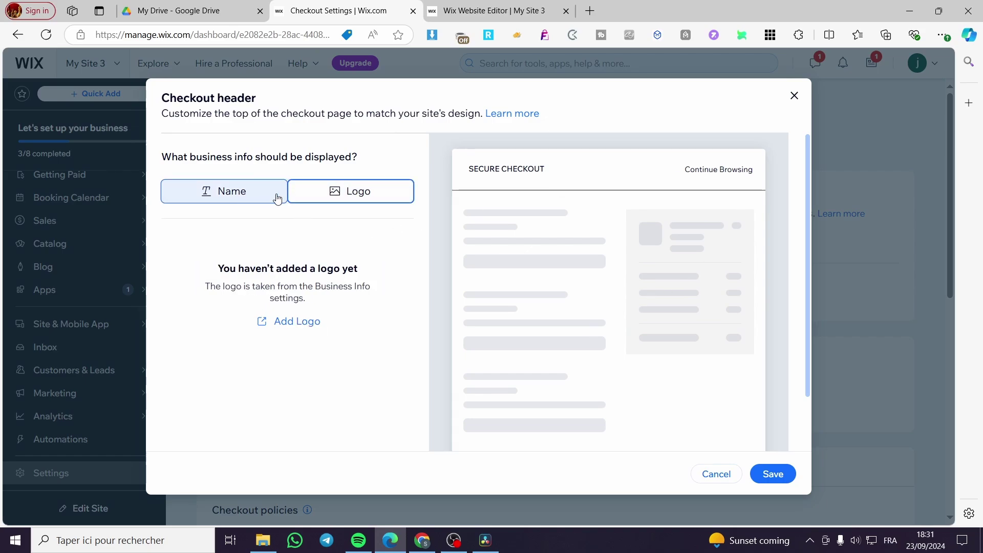
pyautogui.click(297, 321)
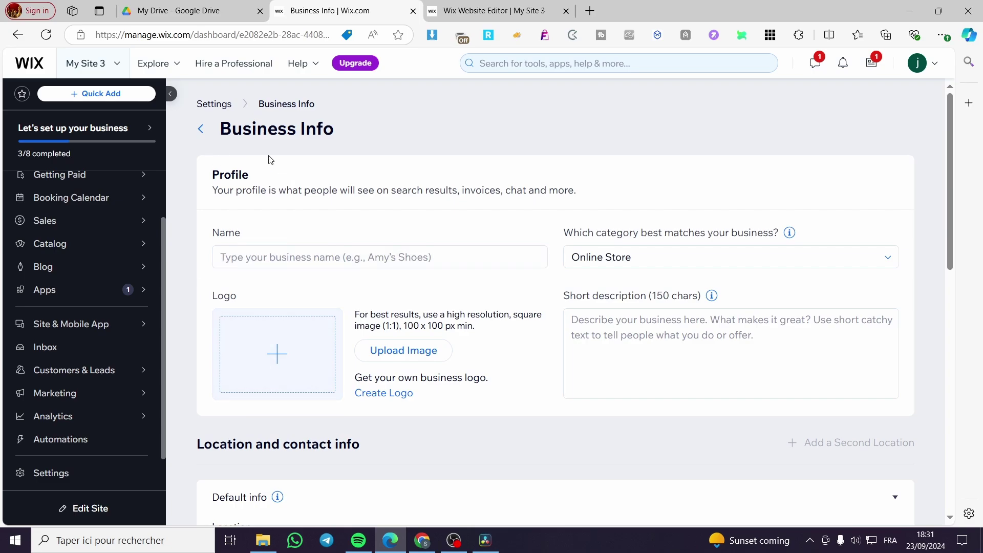
pyautogui.click(201, 131)
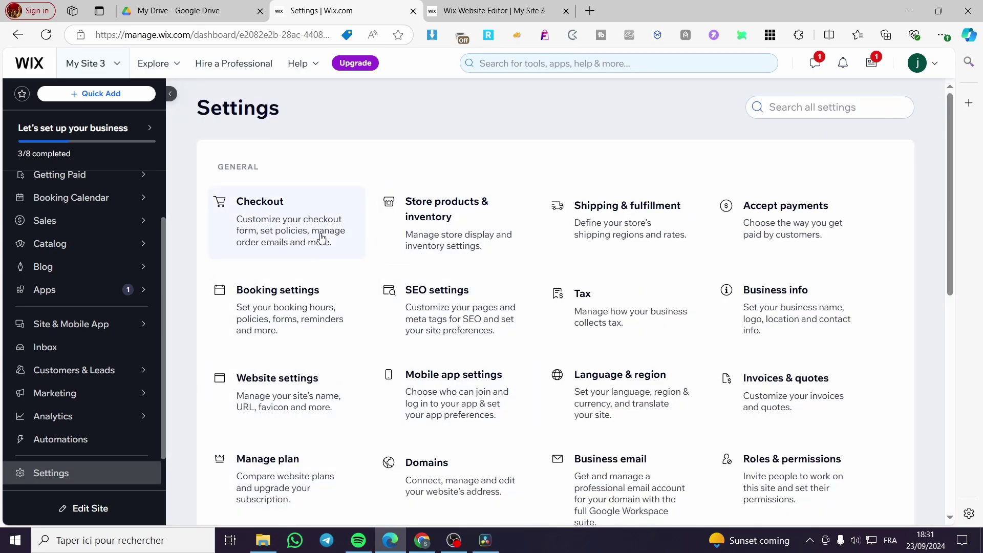
pyautogui.click(322, 237)
# Tick the Terms & conditions, Privacy policy and Return policy checkboxes under Policies
pyautogui.scroll(-2, 366, 417)
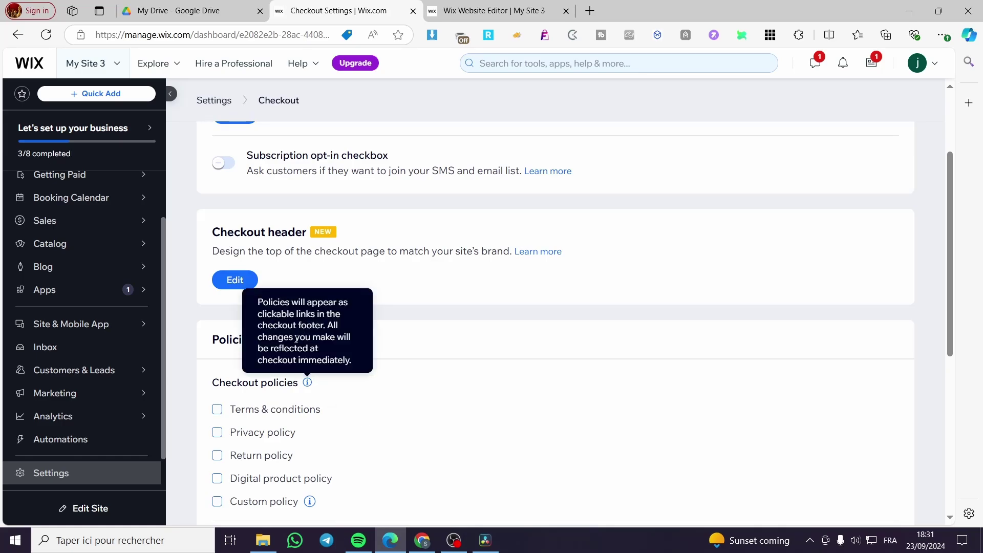
pyautogui.scroll(-1, 456, 379)
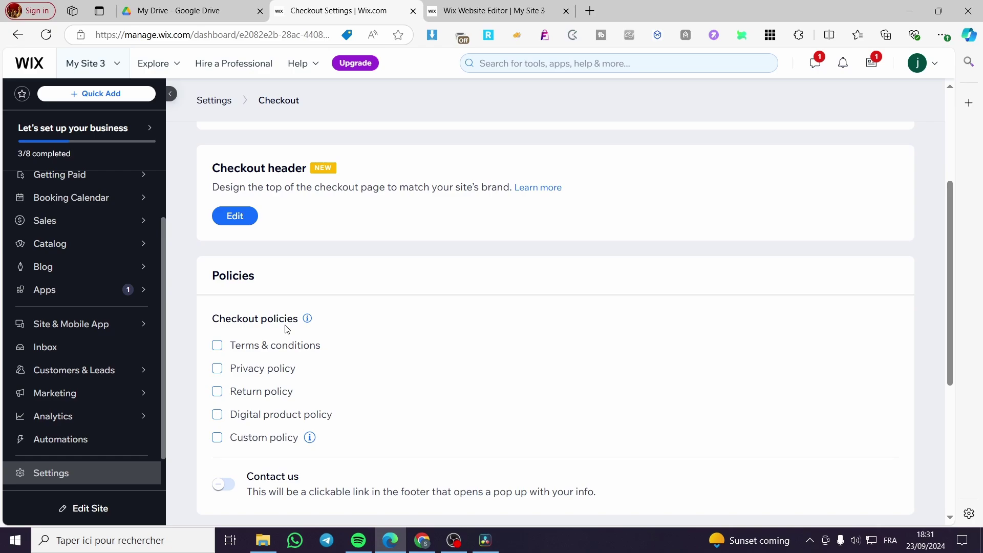
pyautogui.click(218, 345)
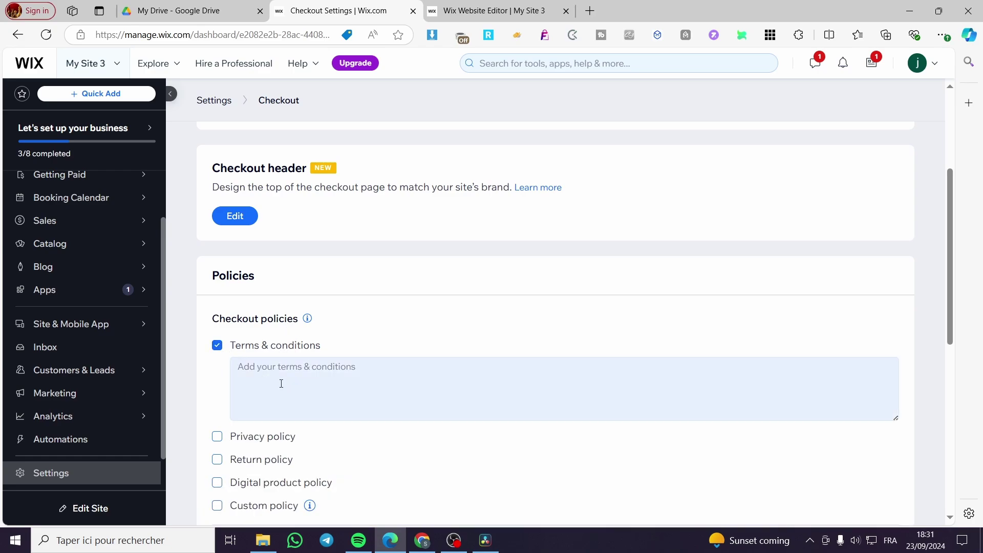
pyautogui.click(217, 437)
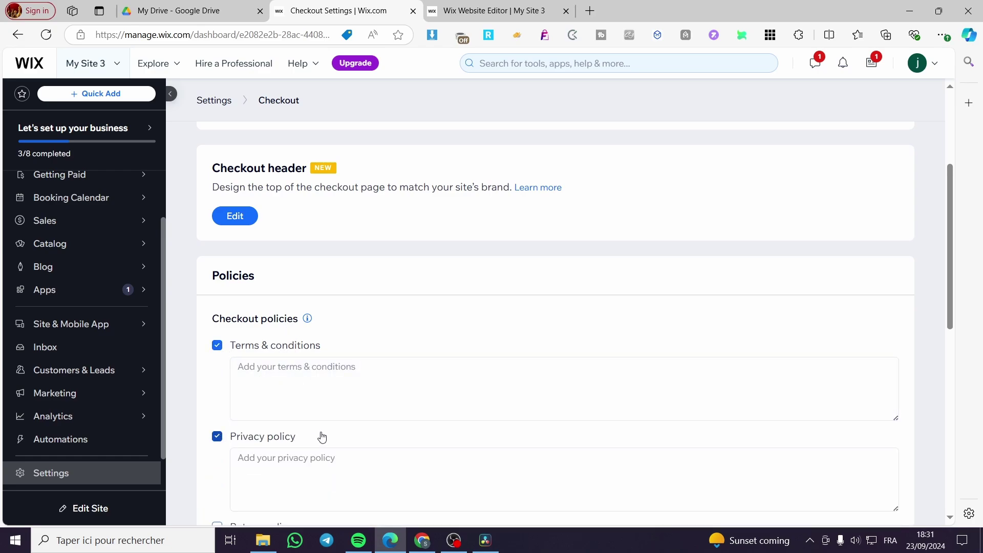
pyautogui.scroll(-3, 359, 408)
pyautogui.click(217, 335)
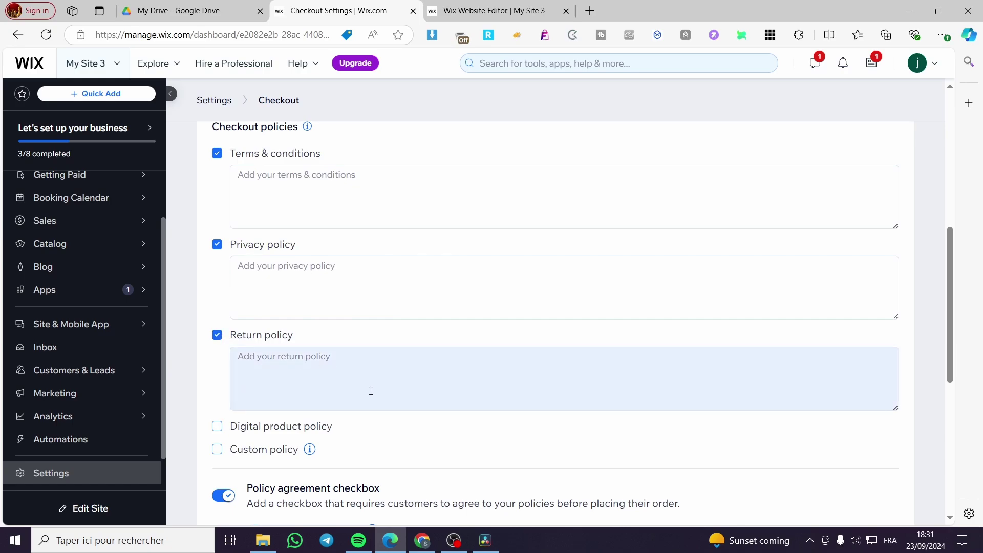
pyautogui.scroll(-1, 369, 390)
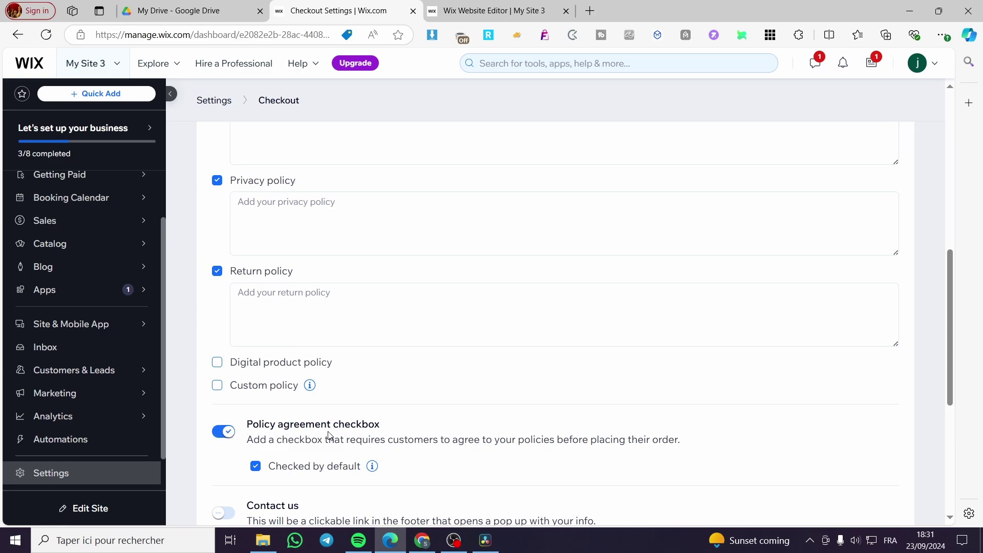
pyautogui.scroll(-2, 329, 436)
# Enable the Contact us link and enter the store's email, phone, Paris address, France and business name
pyautogui.click(224, 385)
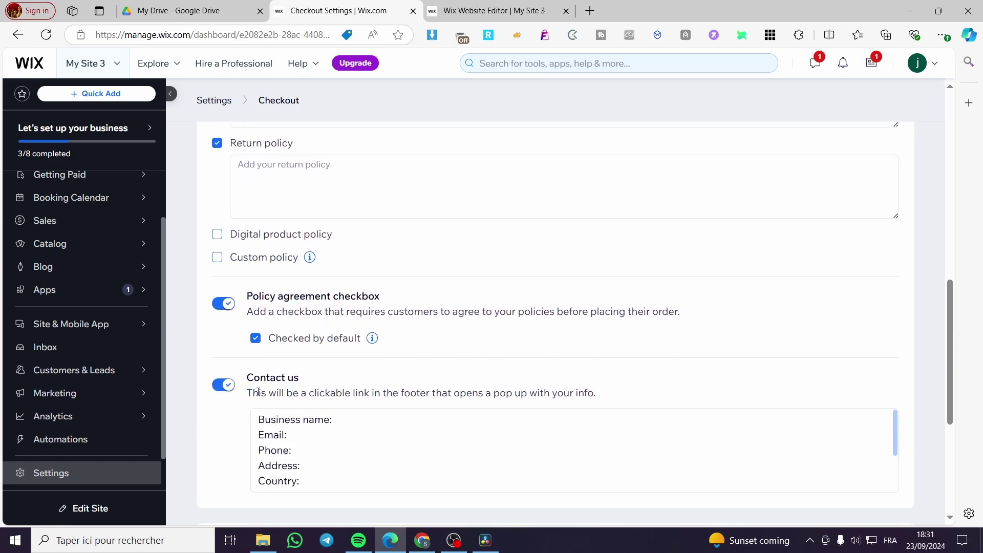
pyautogui.click(308, 444)
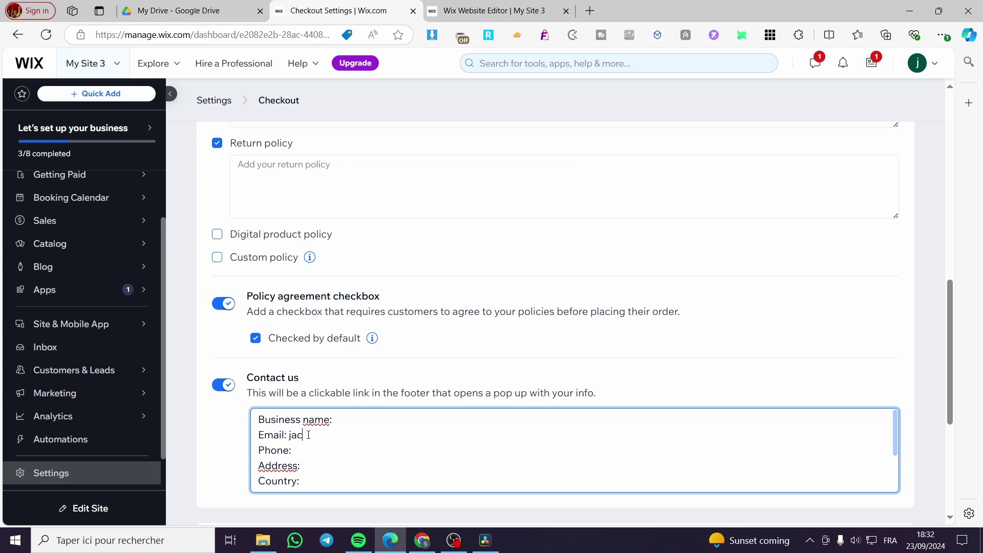
pyautogui.press('BackSpace')
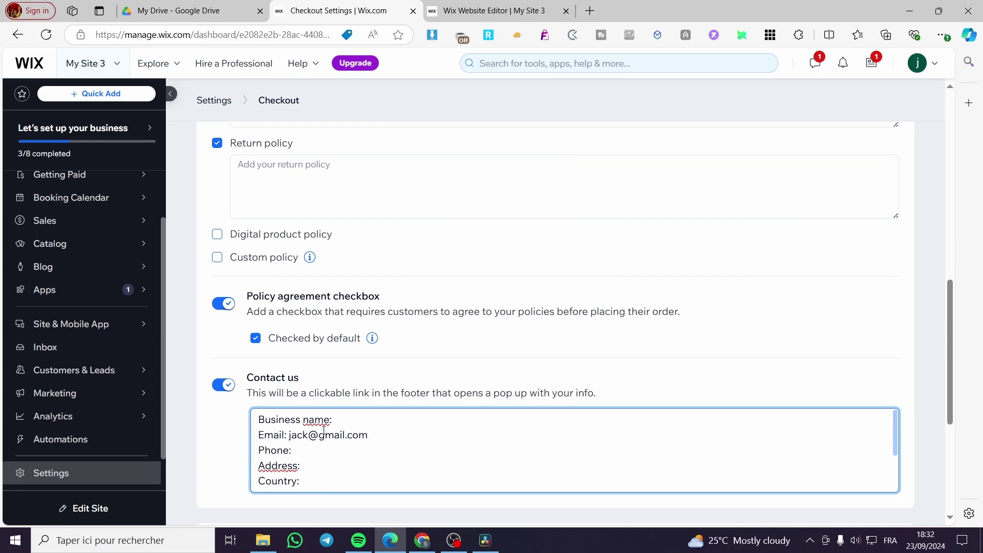
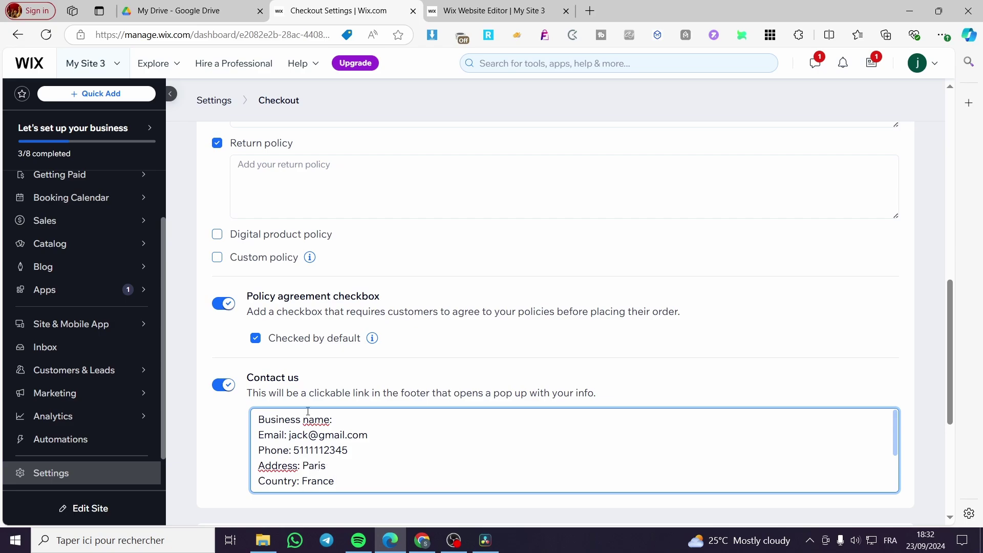
pyautogui.click(357, 418)
pyautogui.write('Jacks clothings')
# In Payments, leave automatic invoices off and switch the Gift cards toggle on
pyautogui.scroll(-2, 372, 346)
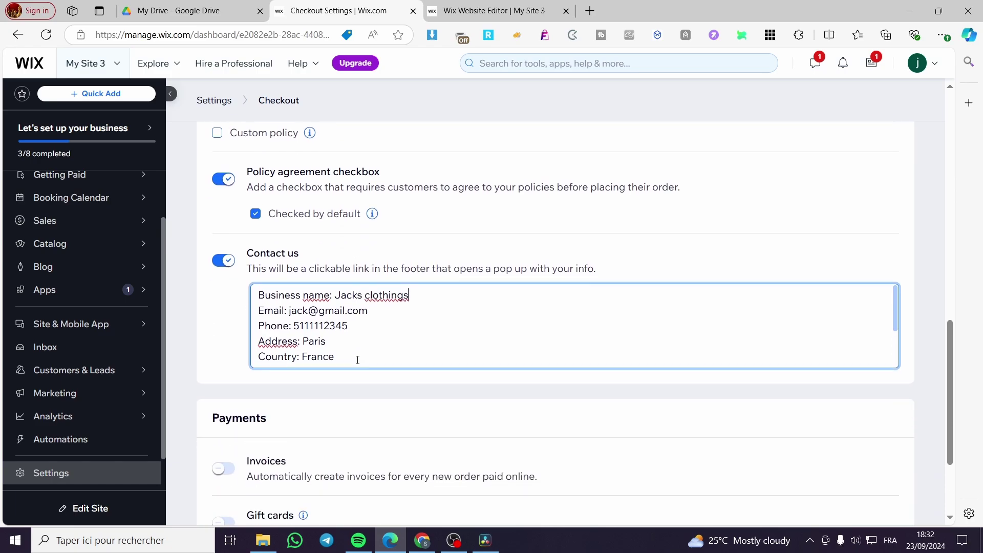
pyautogui.scroll(-5, 372, 346)
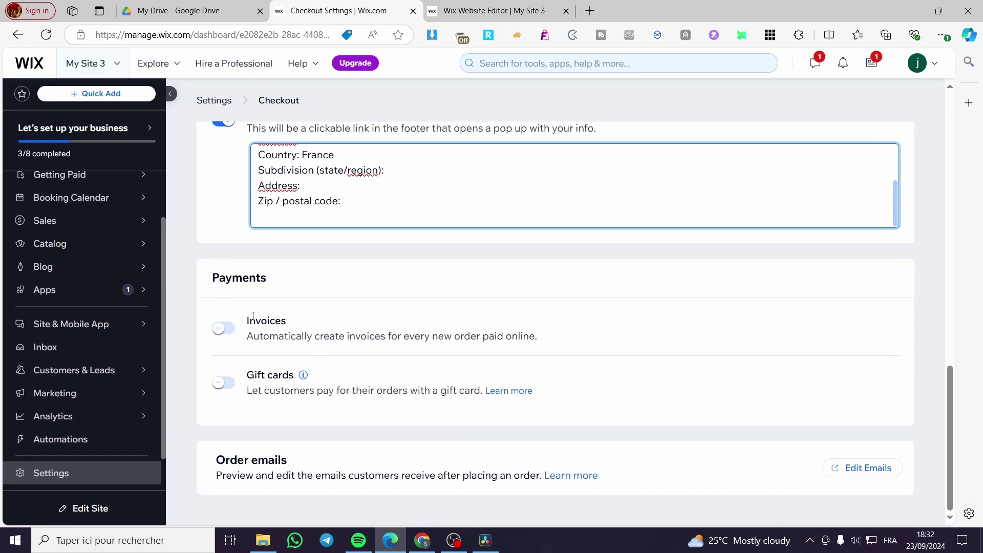
pyautogui.click(215, 337)
pyautogui.click(217, 334)
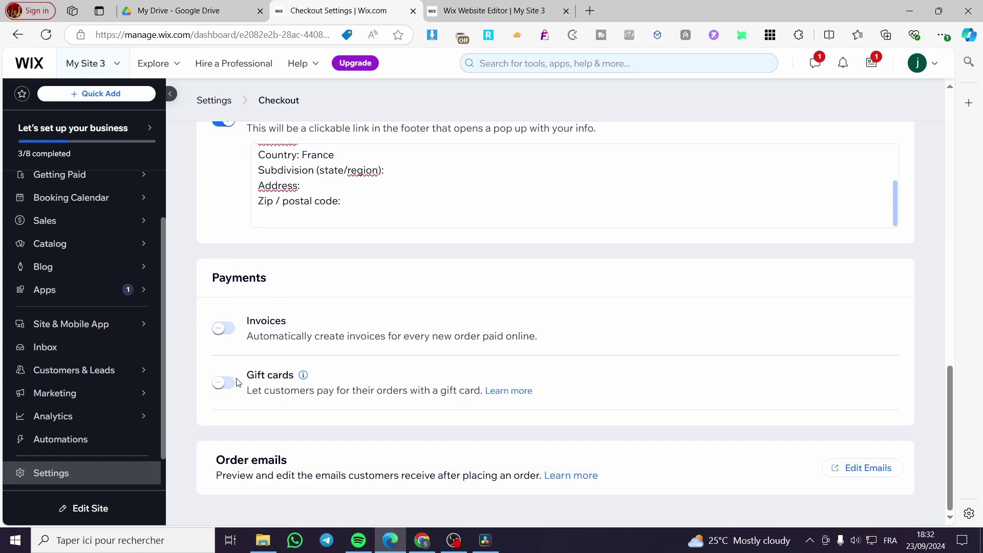
pyautogui.click(231, 385)
pyautogui.click(230, 386)
pyautogui.click(230, 388)
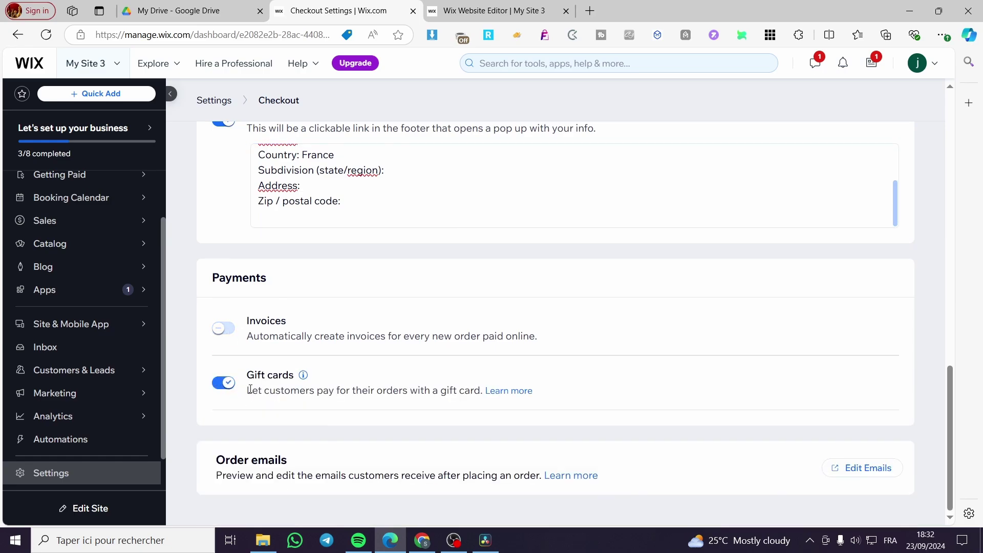
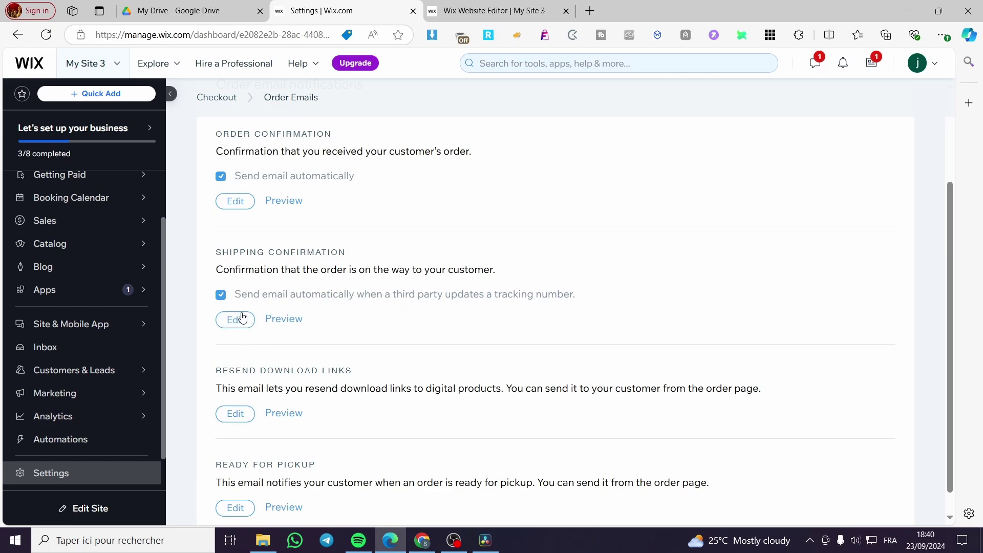
# Scroll down the Order Emails page to the download-link and pickup email templates
pyautogui.scroll(-1, 243, 321)
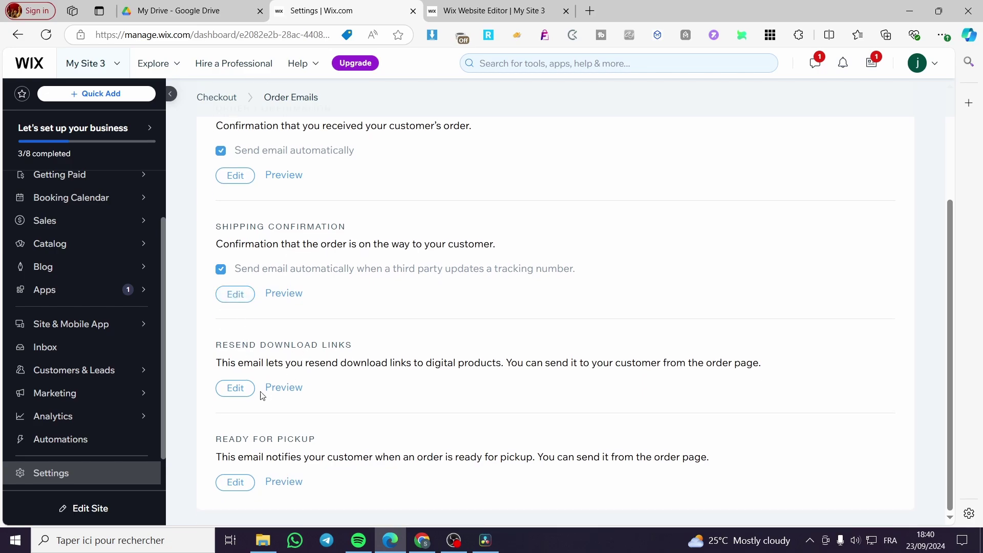
# Preview the Resend Download Links email, then close the preview
pyautogui.click(282, 391)
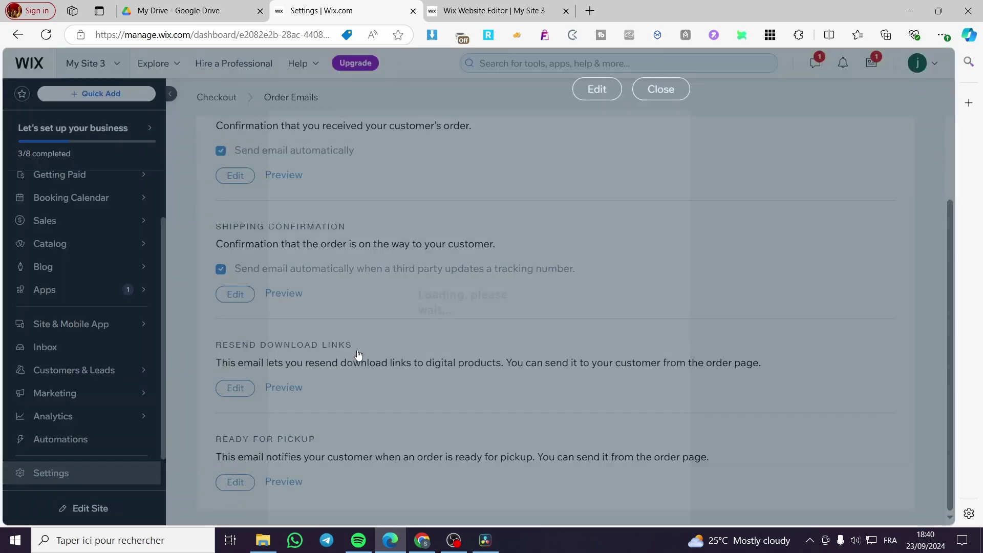
pyautogui.scroll(-6, 530, 372)
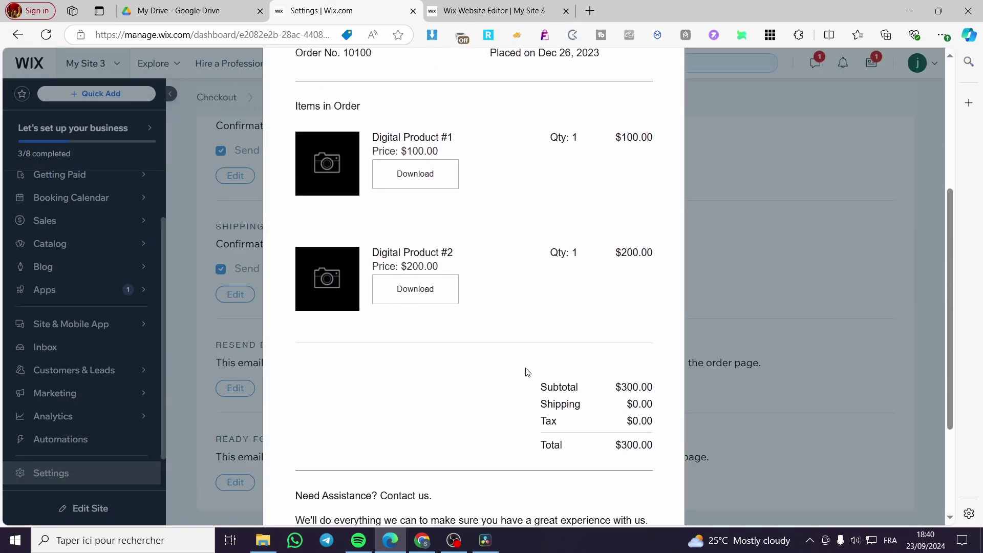
pyautogui.scroll(6, 660, 333)
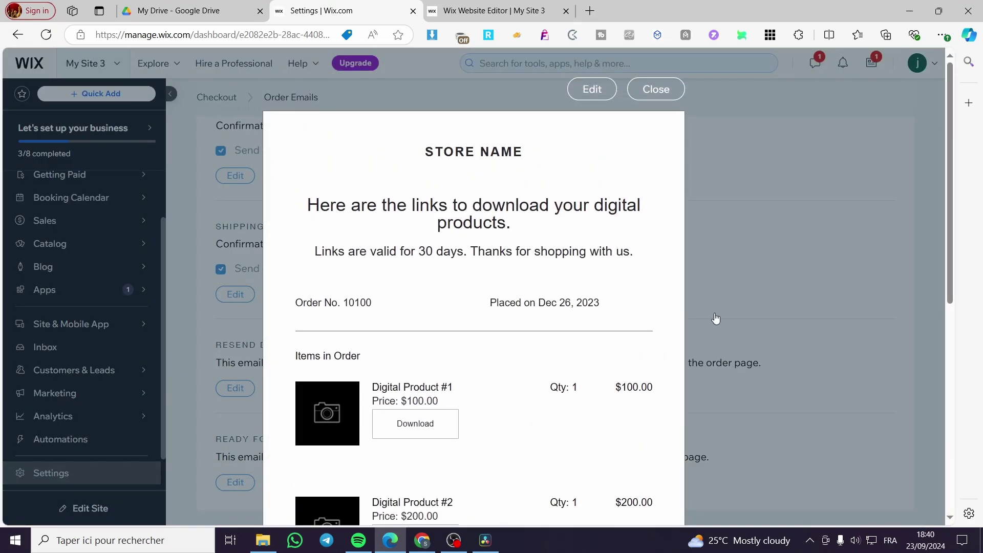
pyautogui.click(658, 86)
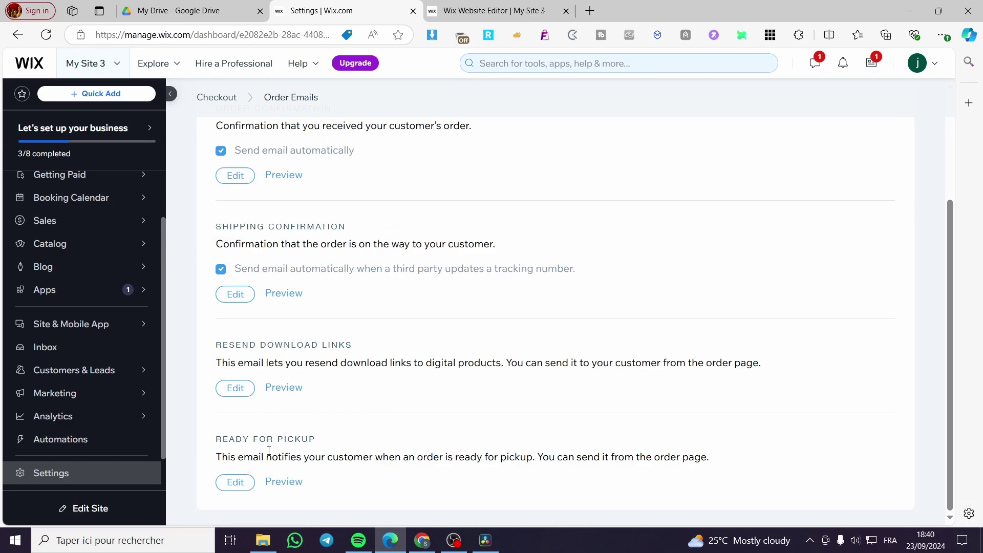
# Open the Ready for Pickup email editor and close it without changes
pyautogui.moveTo(313, 439); pyautogui.dragTo(216, 441)
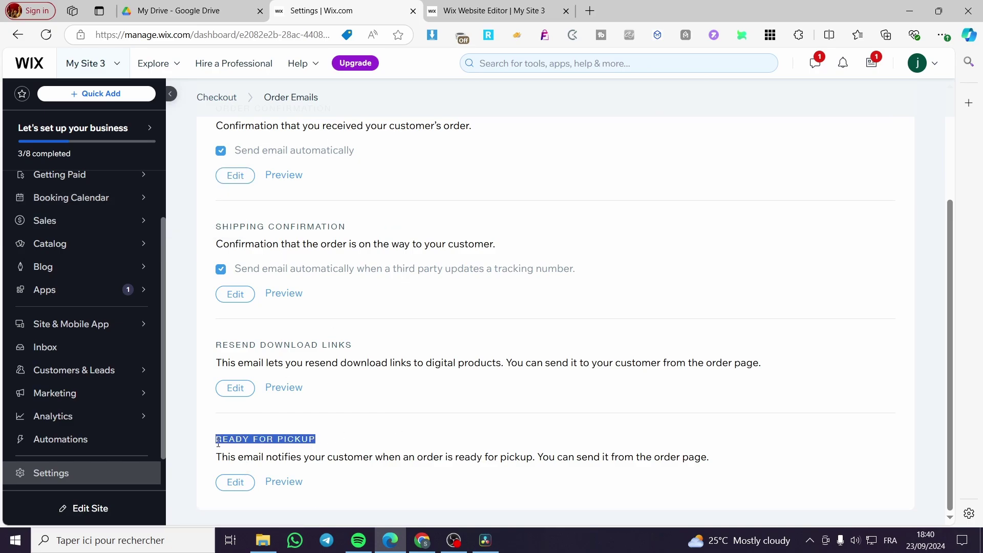
pyautogui.click(294, 454)
pyautogui.click(241, 482)
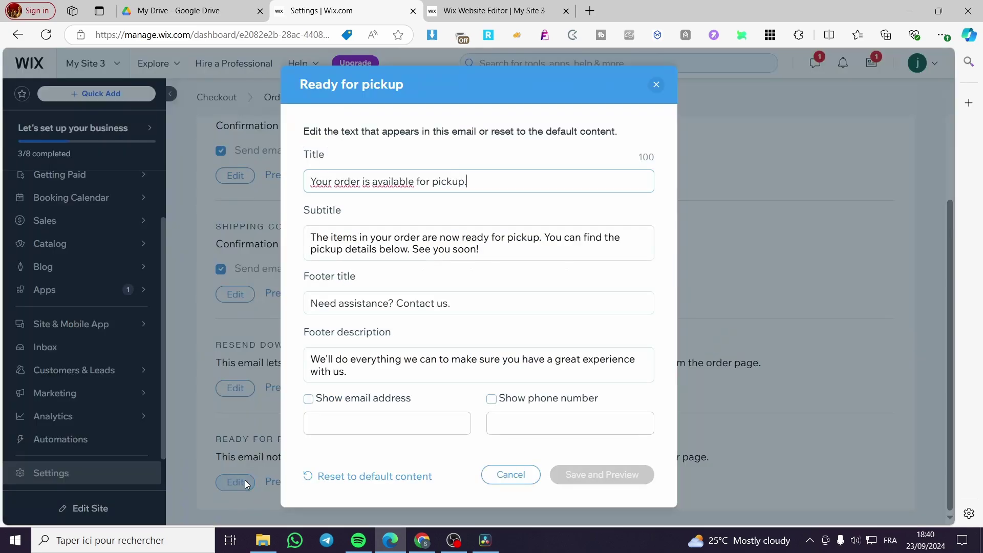
pyautogui.click(355, 403)
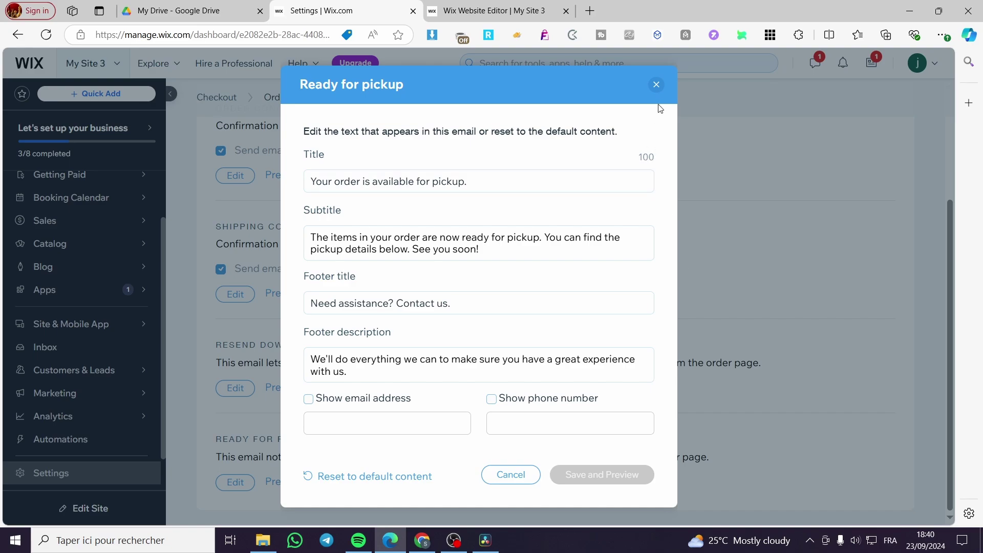
pyautogui.click(657, 86)
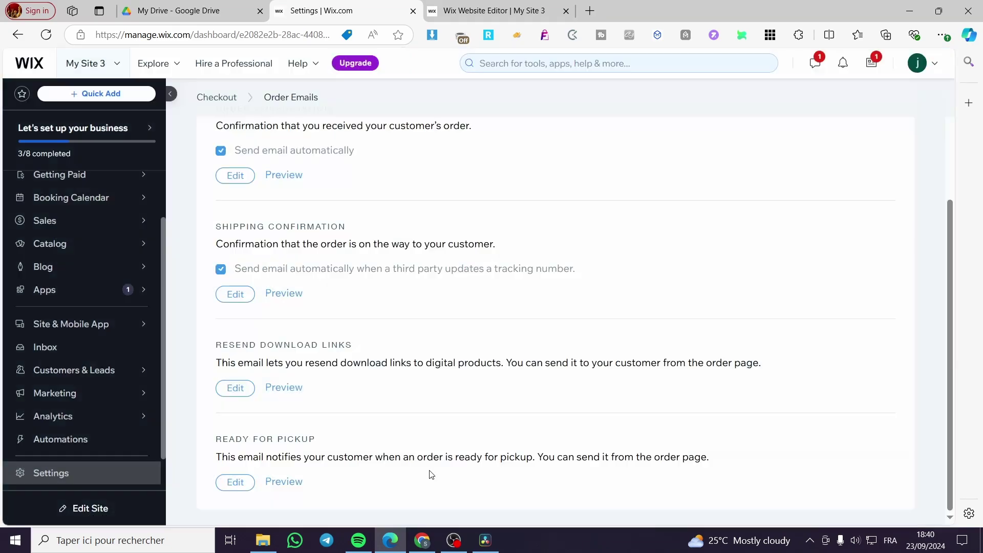
# Preview the Ready for Pickup email, return to Checkout settings, and switch to the site editor
pyautogui.click(284, 482)
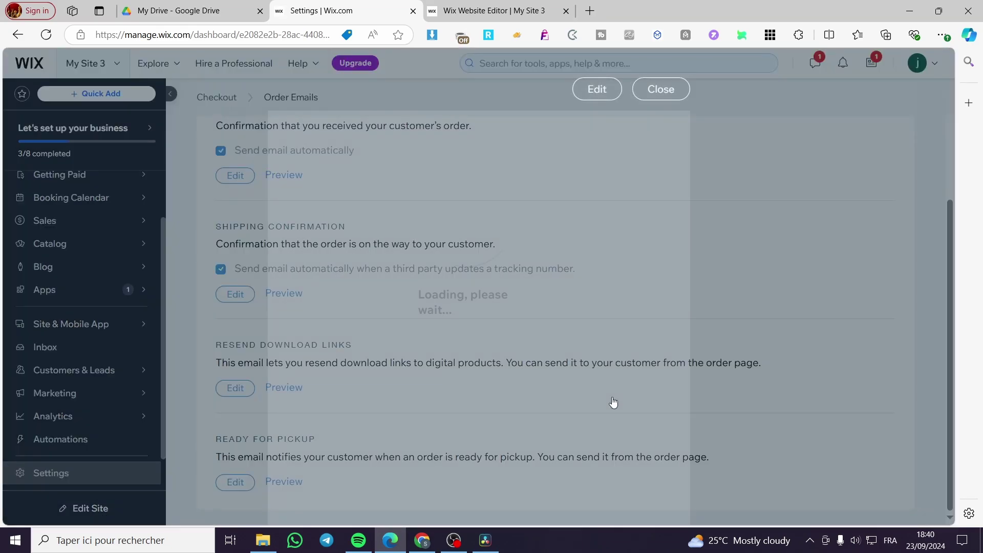
pyautogui.scroll(-5, 616, 397)
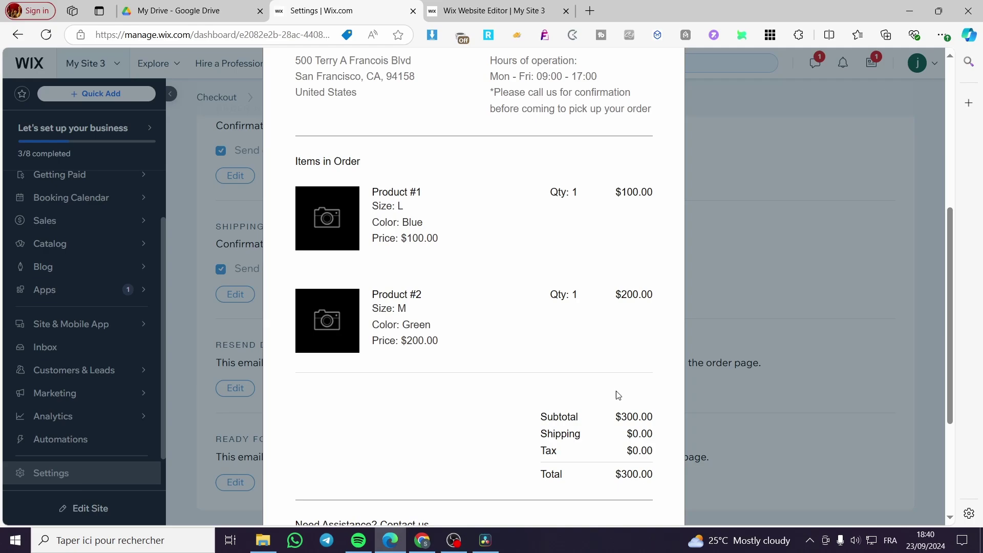
pyautogui.click(744, 402)
pyautogui.scroll(3, 412, 440)
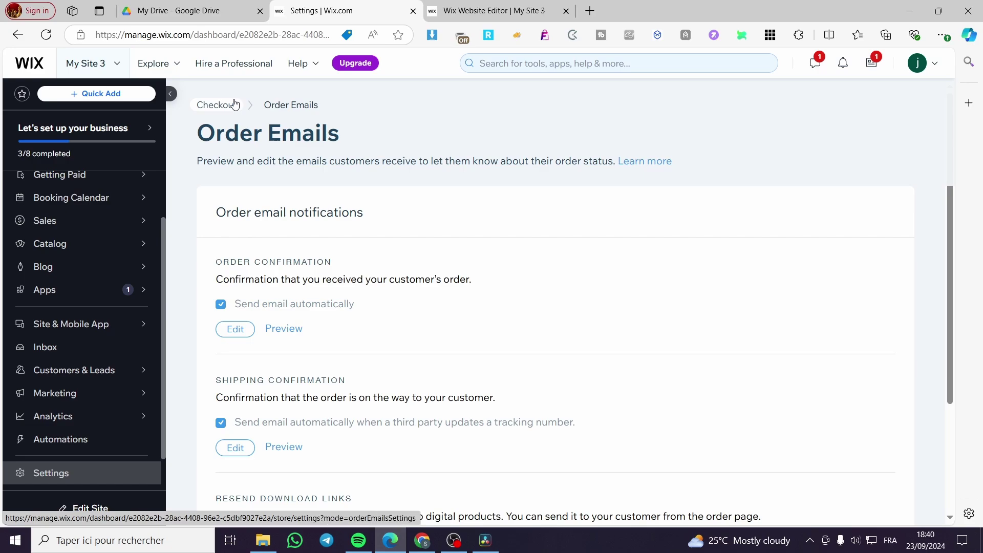
pyautogui.click(236, 105)
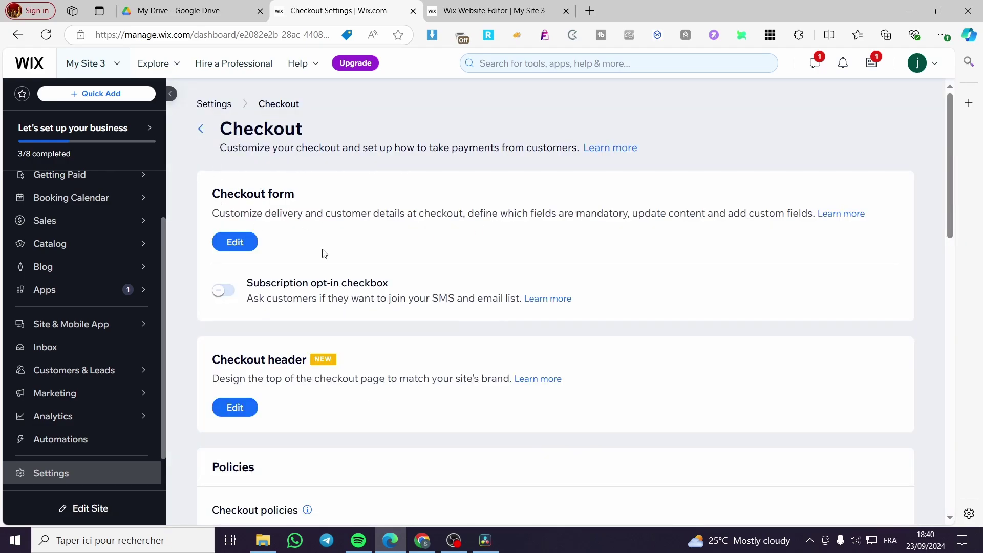
pyautogui.click(445, 12)
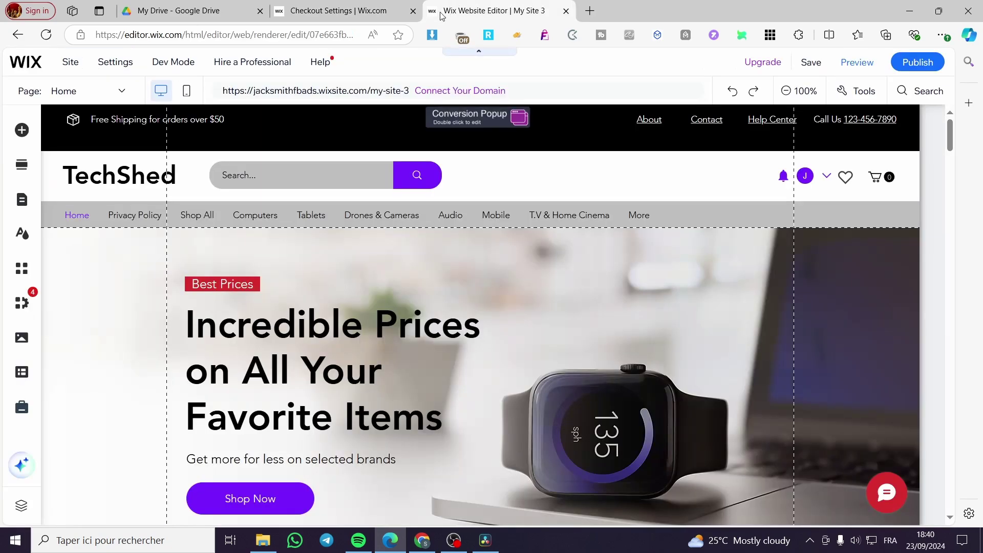
# Open the Cart Page from Pages & Menu's Cart & Thank You list and view its empty cart
pyautogui.click(23, 203)
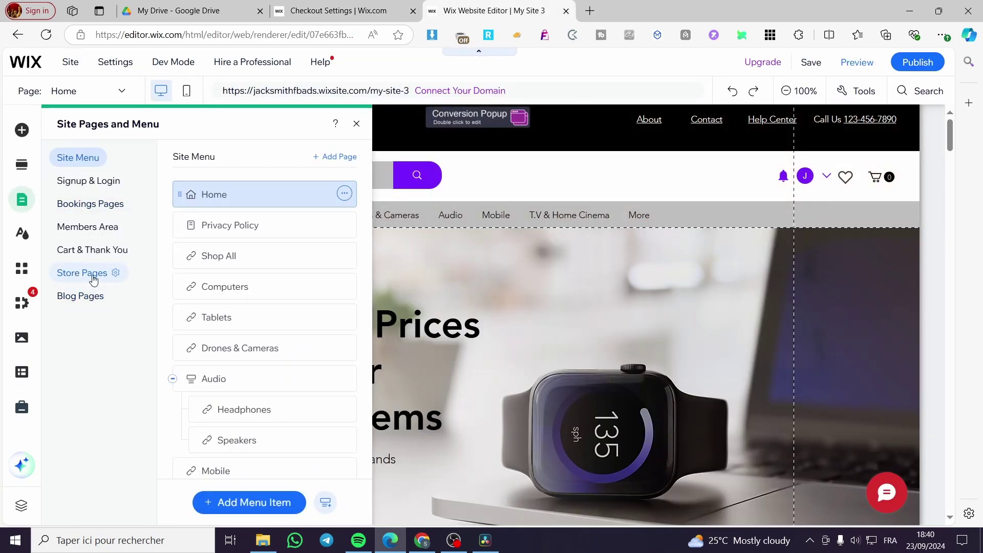
pyautogui.click(95, 259)
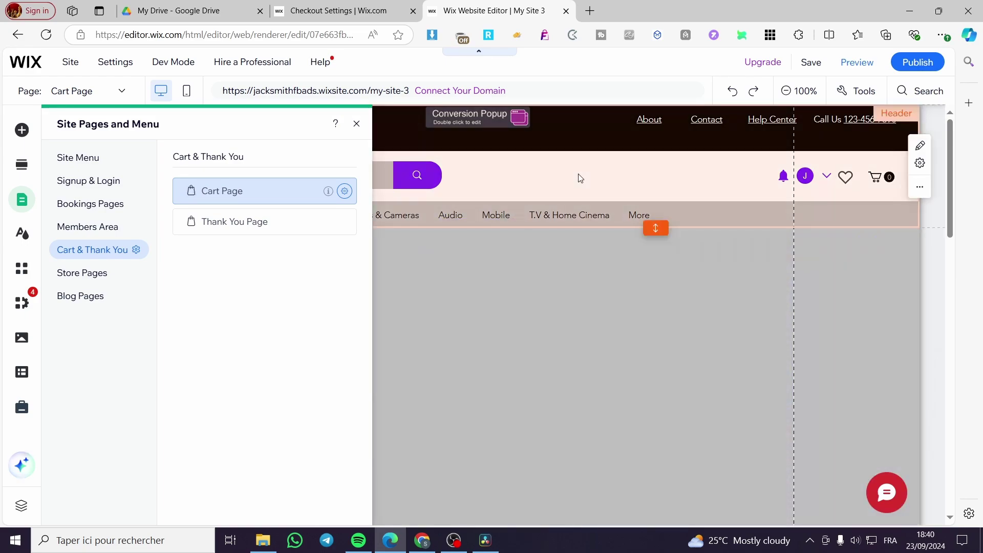
pyautogui.click(357, 124)
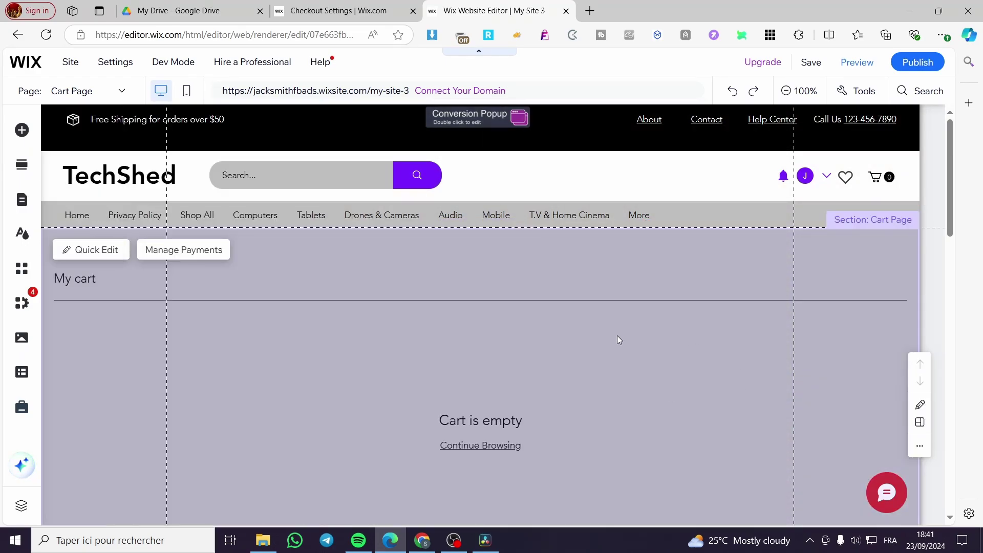
pyautogui.scroll(-4, 617, 337)
pyautogui.scroll(-1, 540, 297)
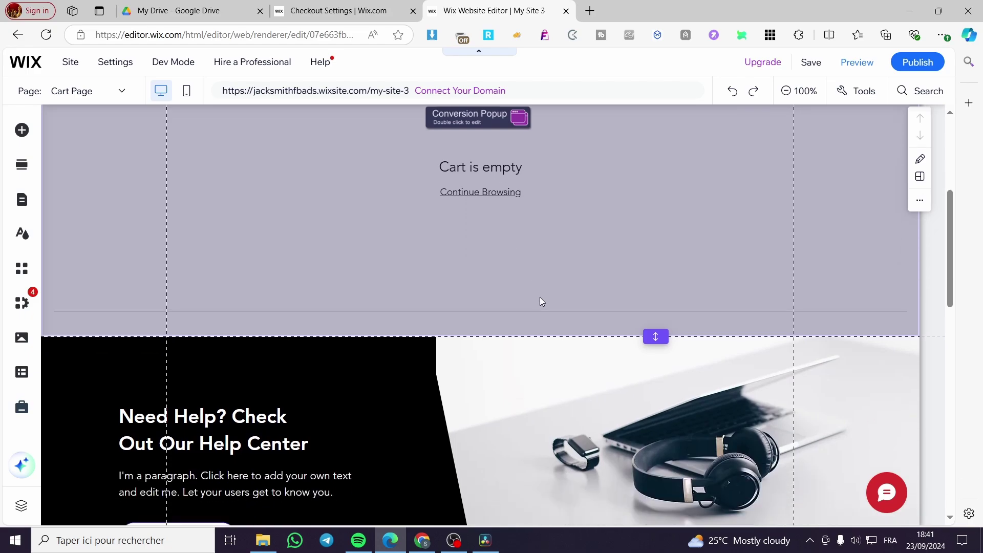
pyautogui.scroll(-5, 540, 302)
pyautogui.scroll(10, 652, 334)
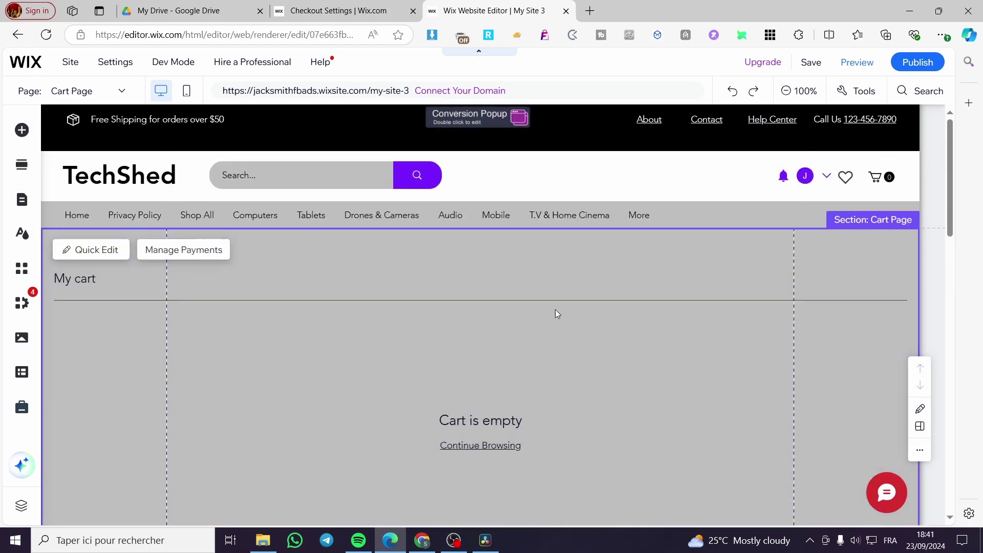